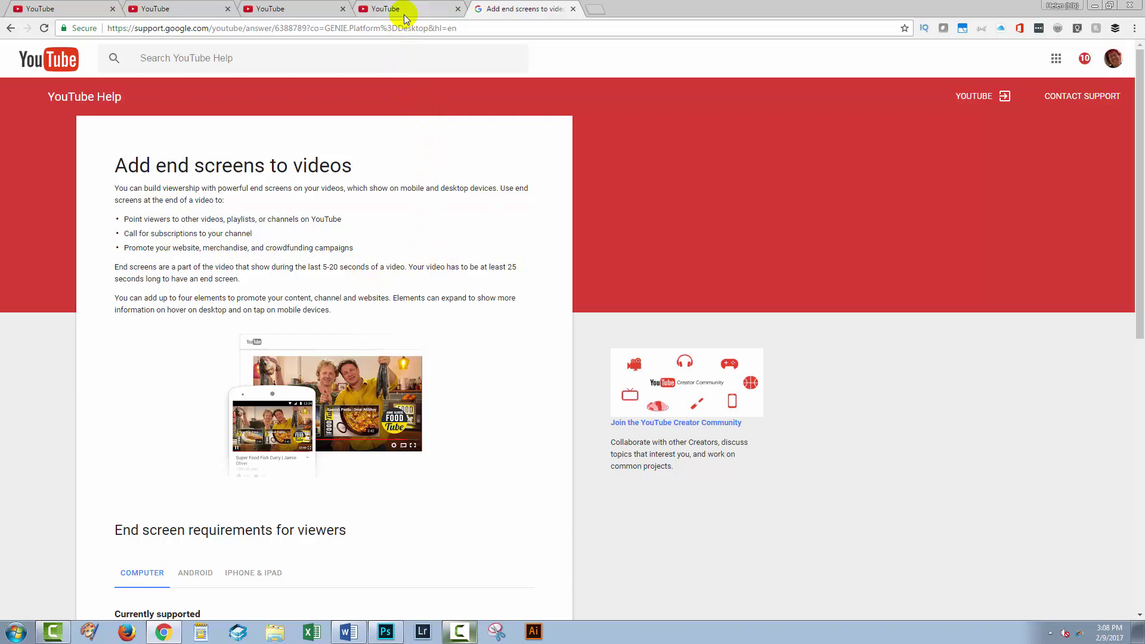
- Switch to the YouTube tab that holds the end screen editor
click(403, 14)
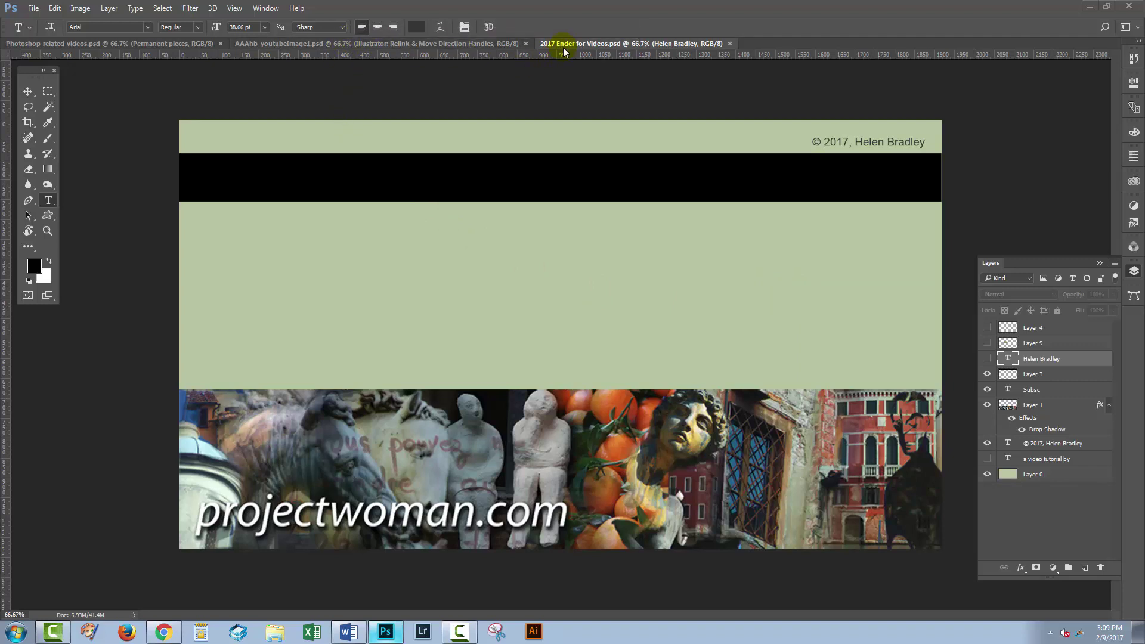
key(ctrl+Tab)
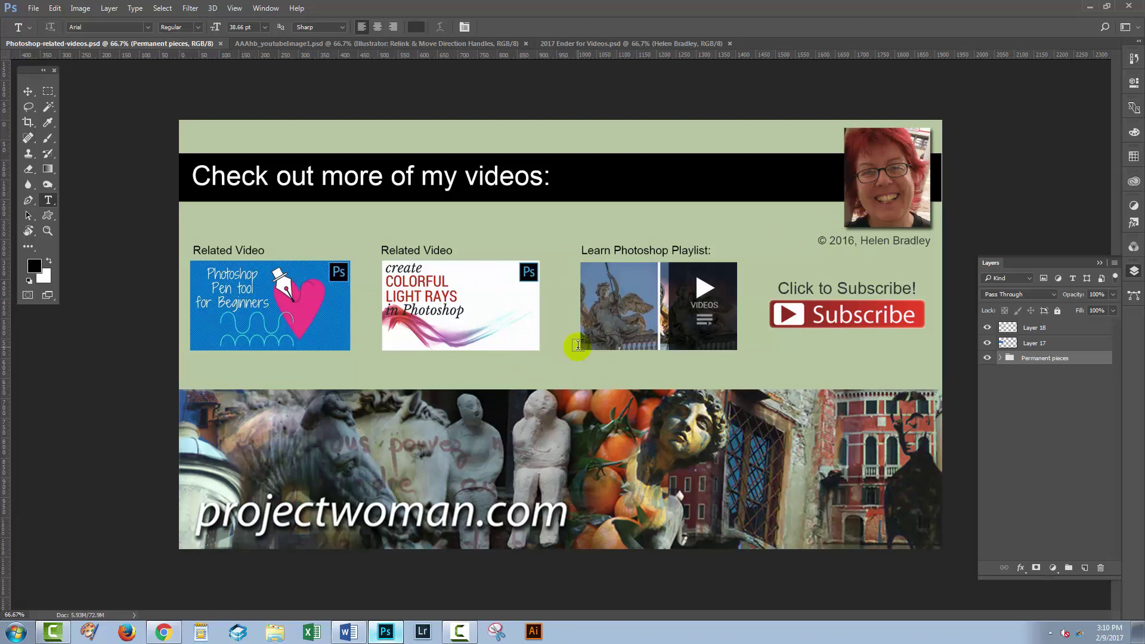
click(602, 44)
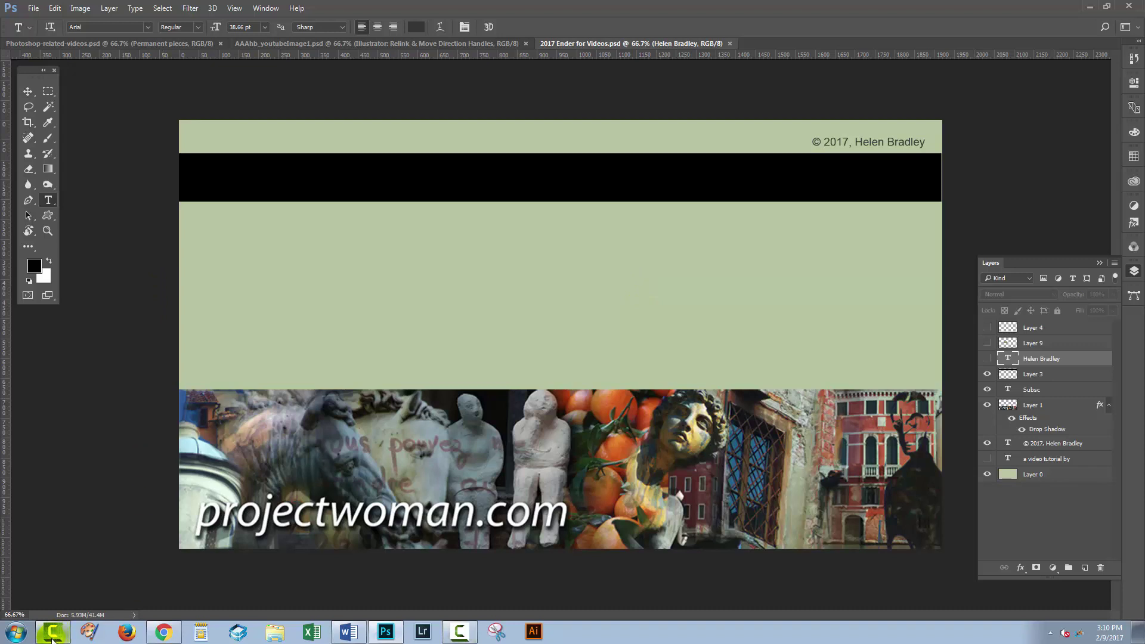
- In Camtasia, check the 2017 Ender for Videos image closing Track 2, then minimize Camtasia
click(53, 633)
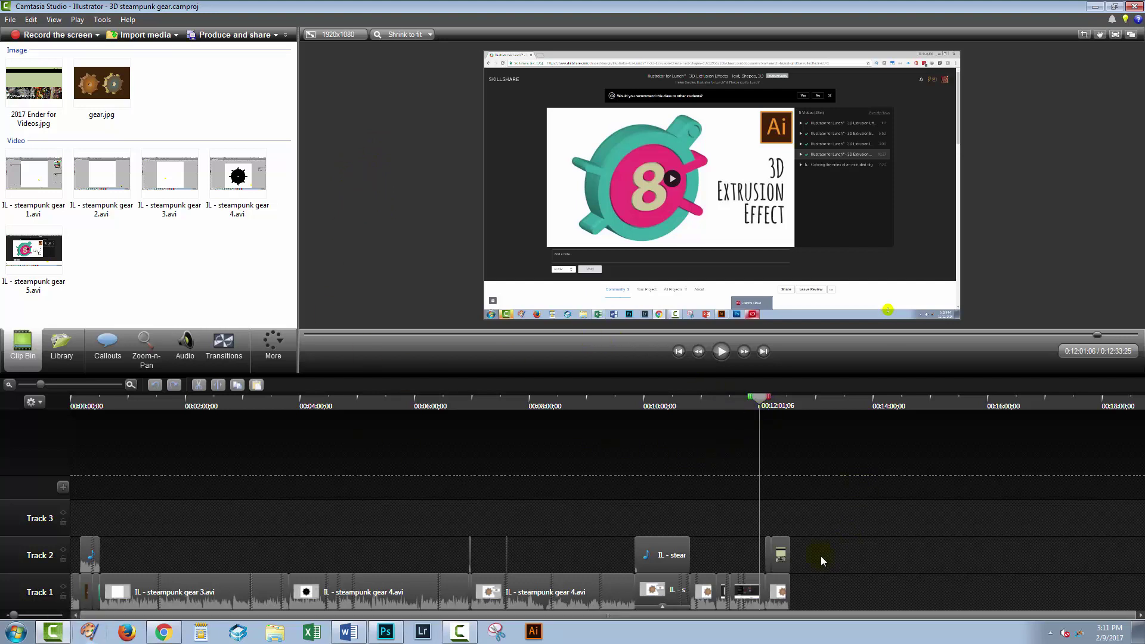
drag(762, 399, 777, 399)
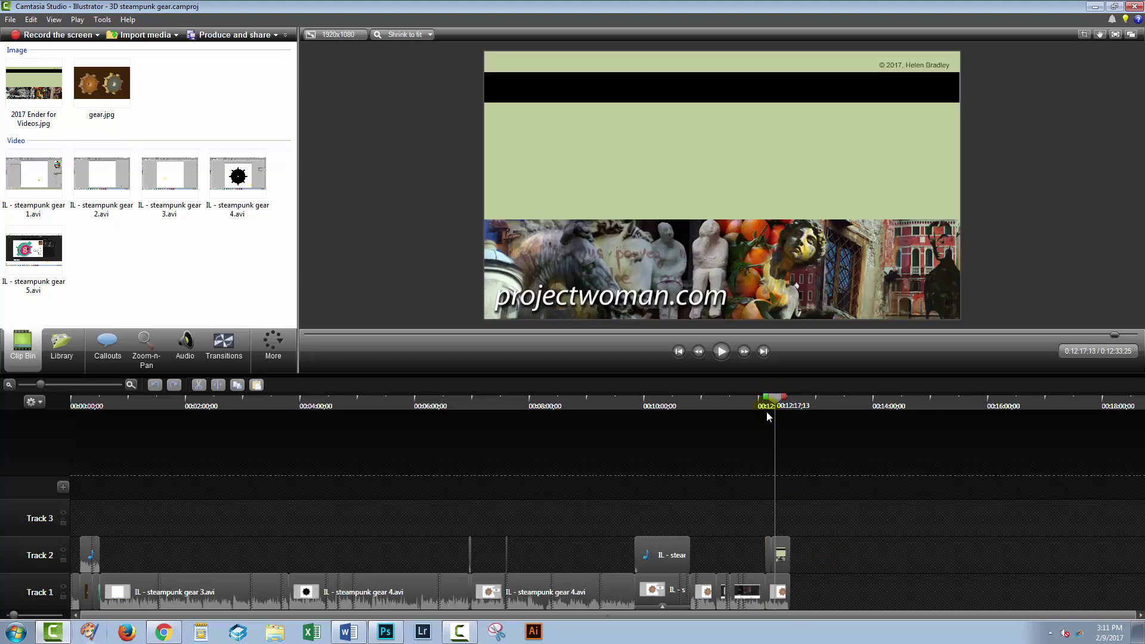
click(781, 548)
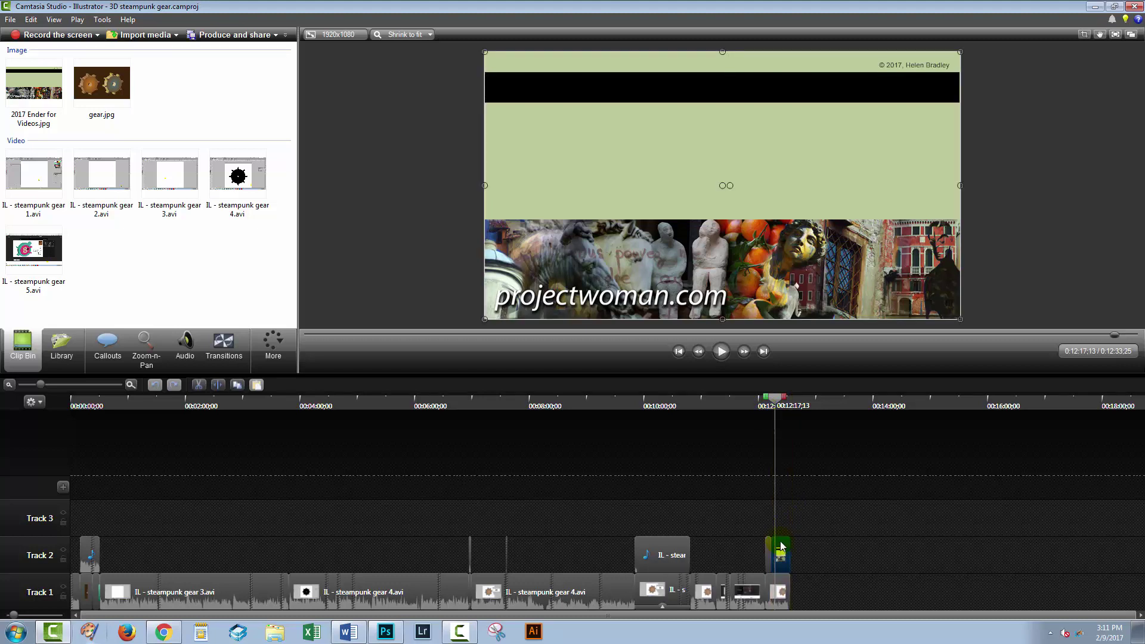
click(789, 547)
drag(778, 401, 771, 363)
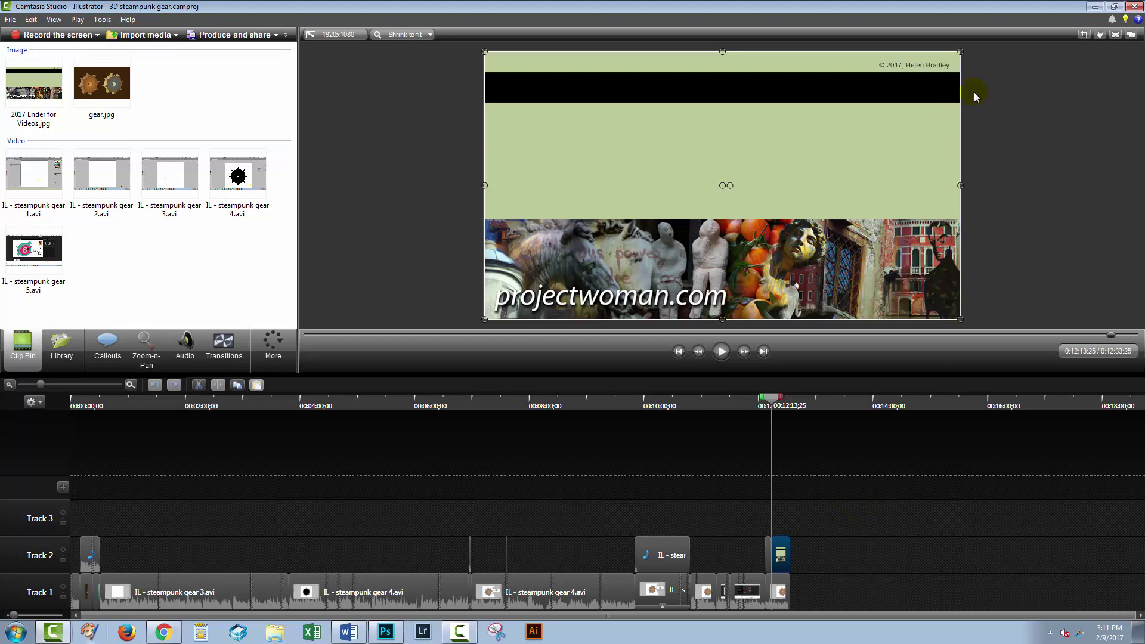
click(1095, 7)
- Open the Illustrator direction handles end screen editor and move its preview to 2:28
key(ctrl+shift+Tab)
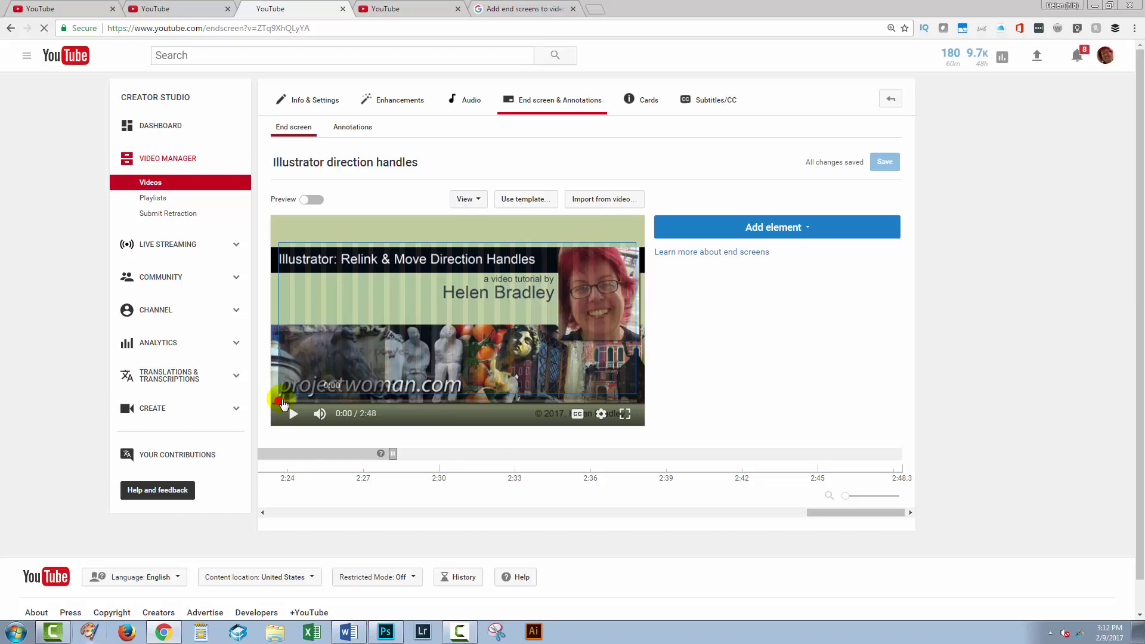
drag(283, 404, 625, 406)
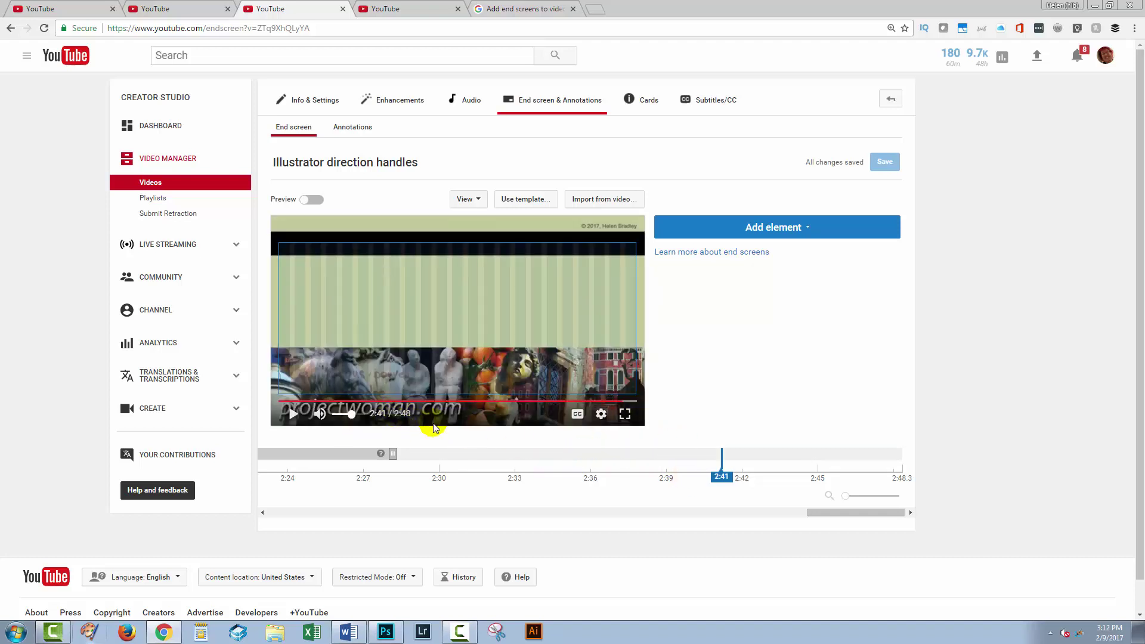
drag(721, 454, 393, 454)
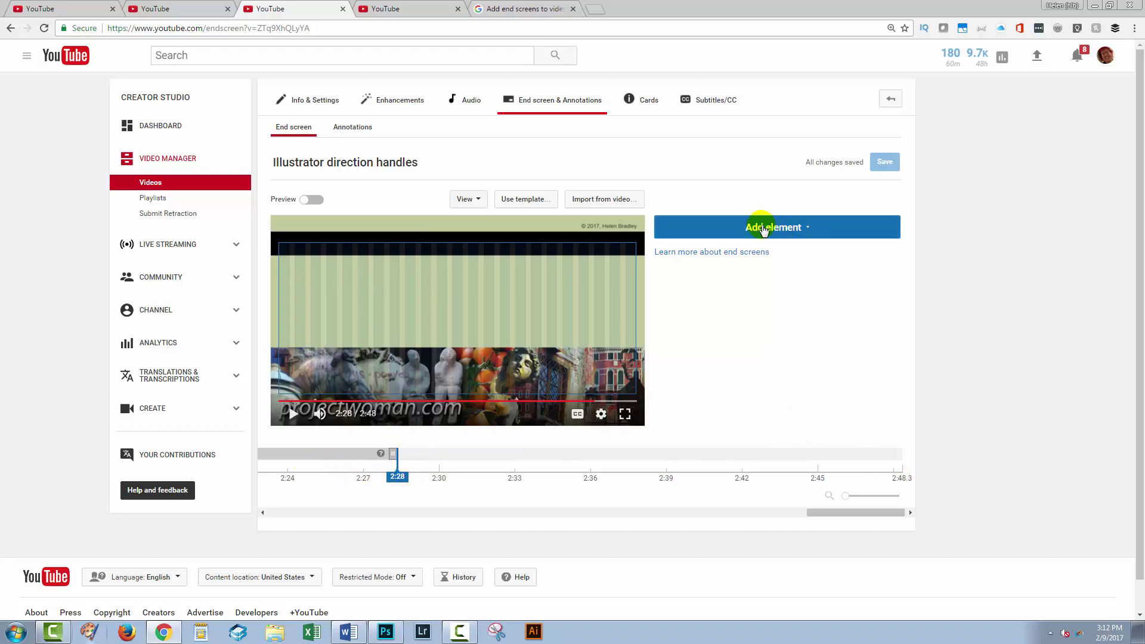
- Add the Learn Illustrator playlist as an end screen element and place it upper left
click(763, 229)
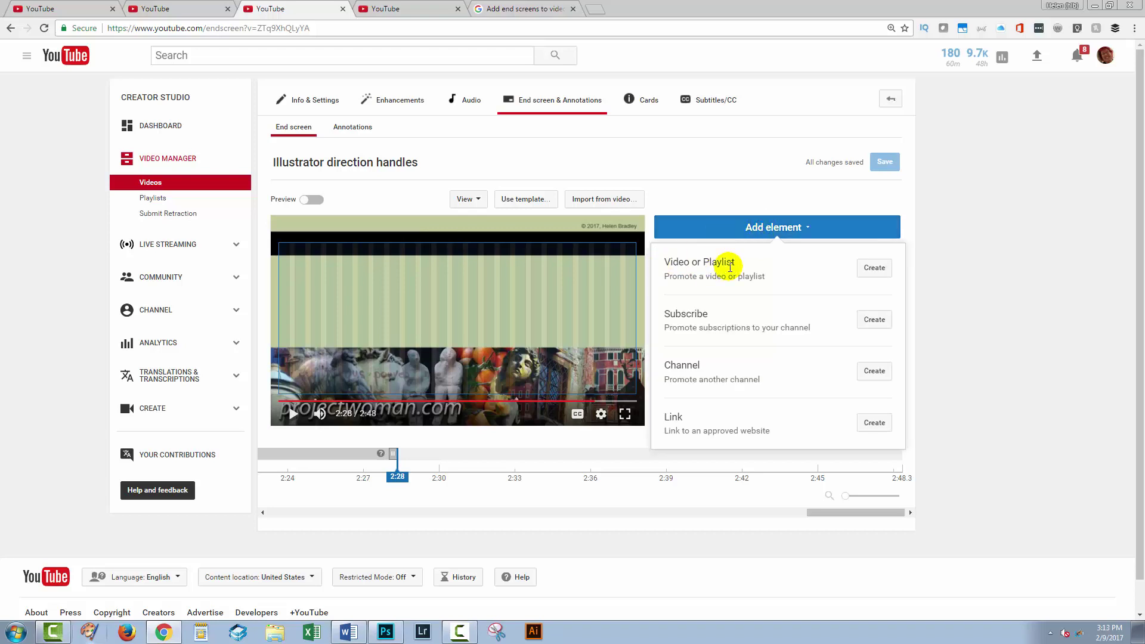
click(876, 268)
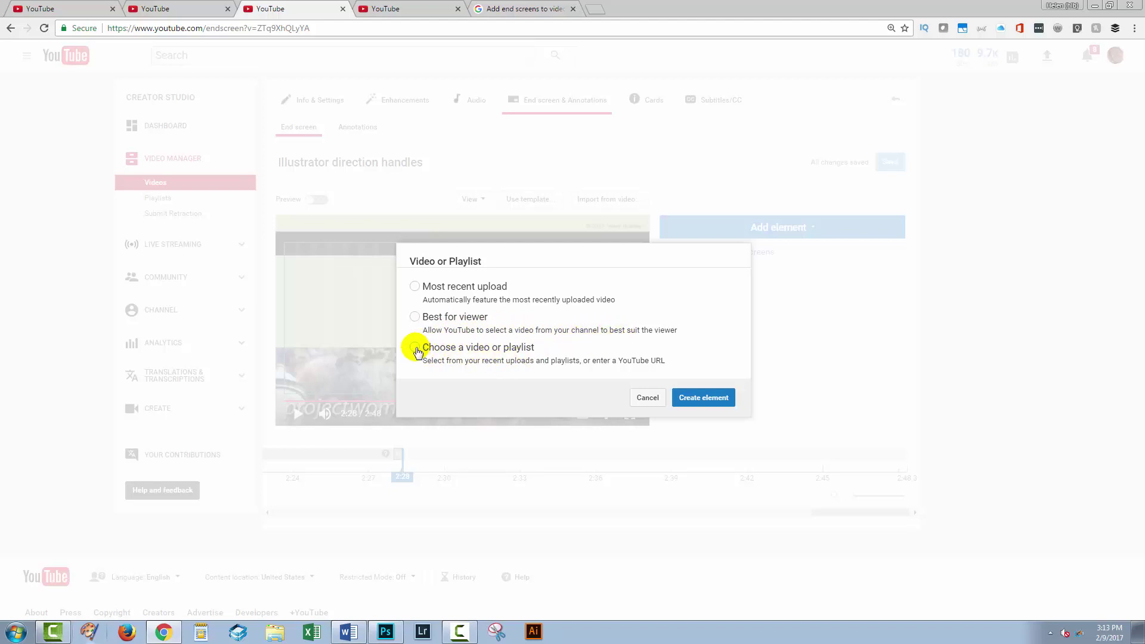
click(415, 351)
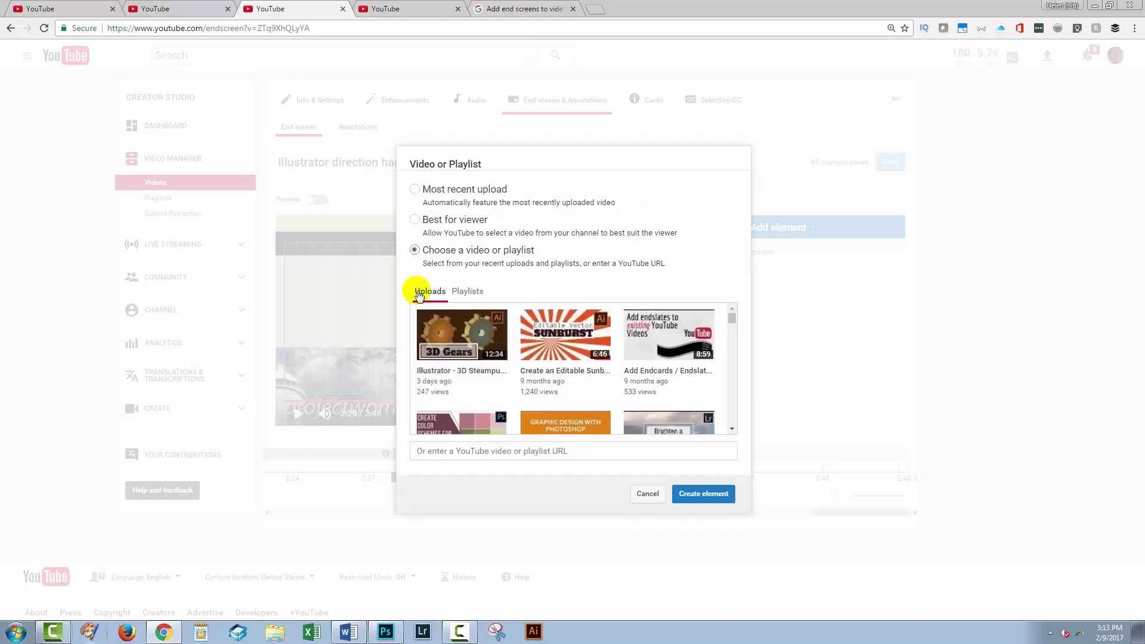
click(467, 291)
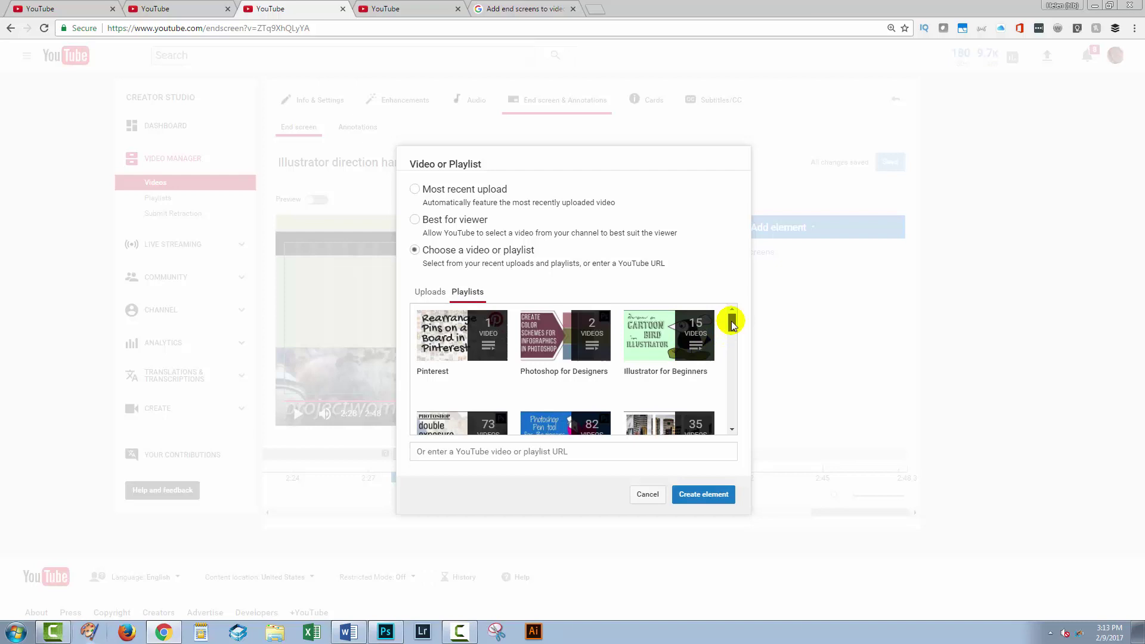
drag(732, 324, 736, 401)
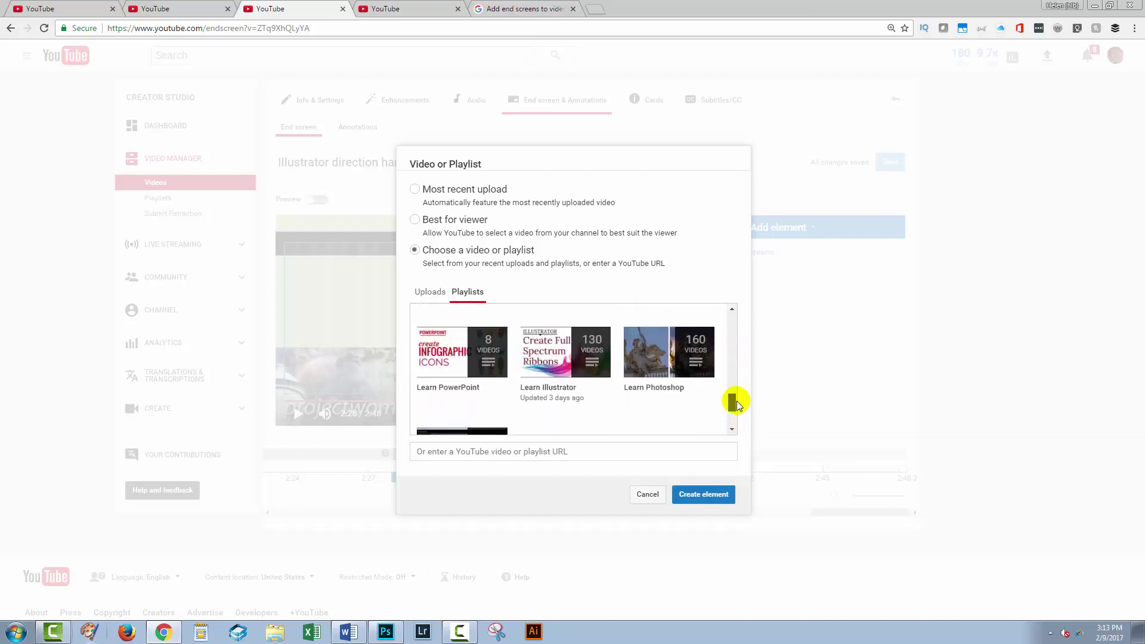
click(542, 358)
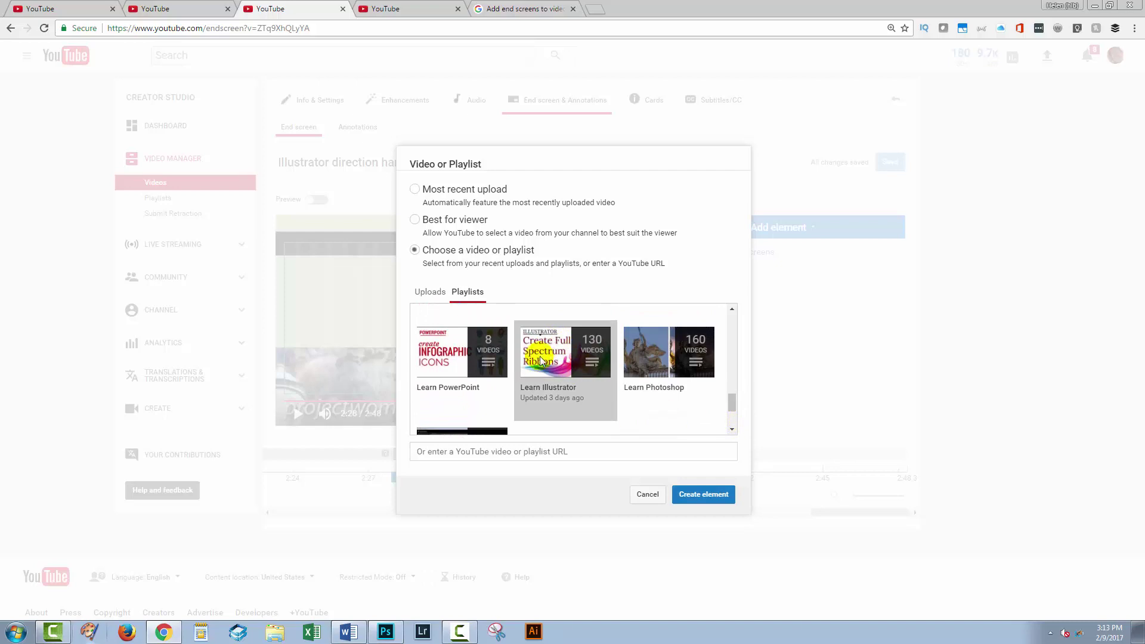
click(700, 495)
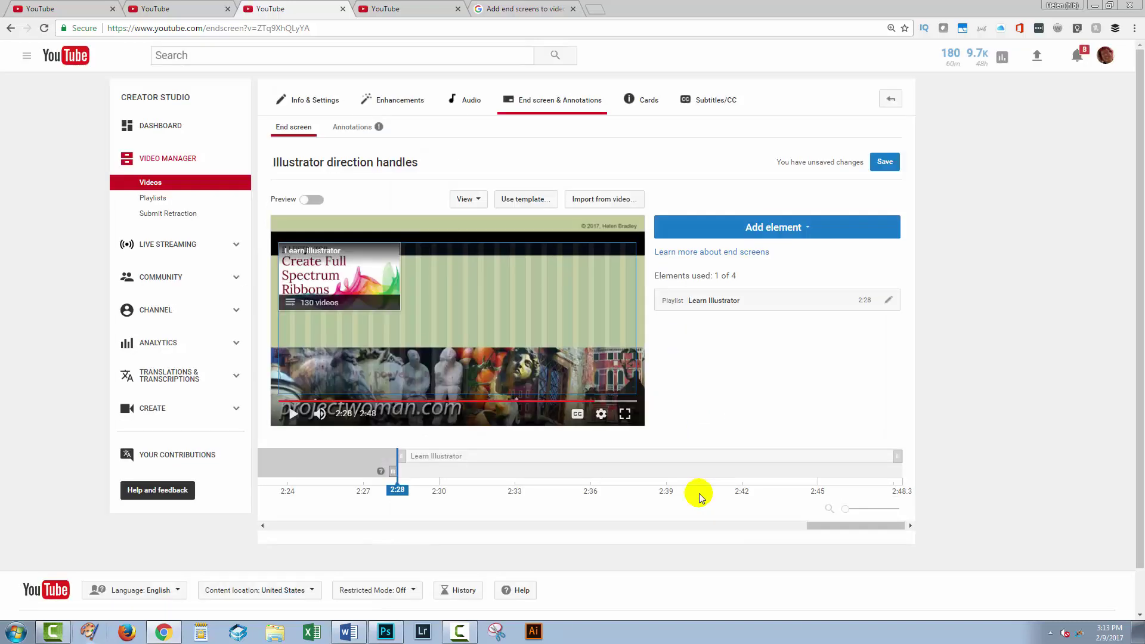
drag(322, 265, 372, 307)
click(454, 319)
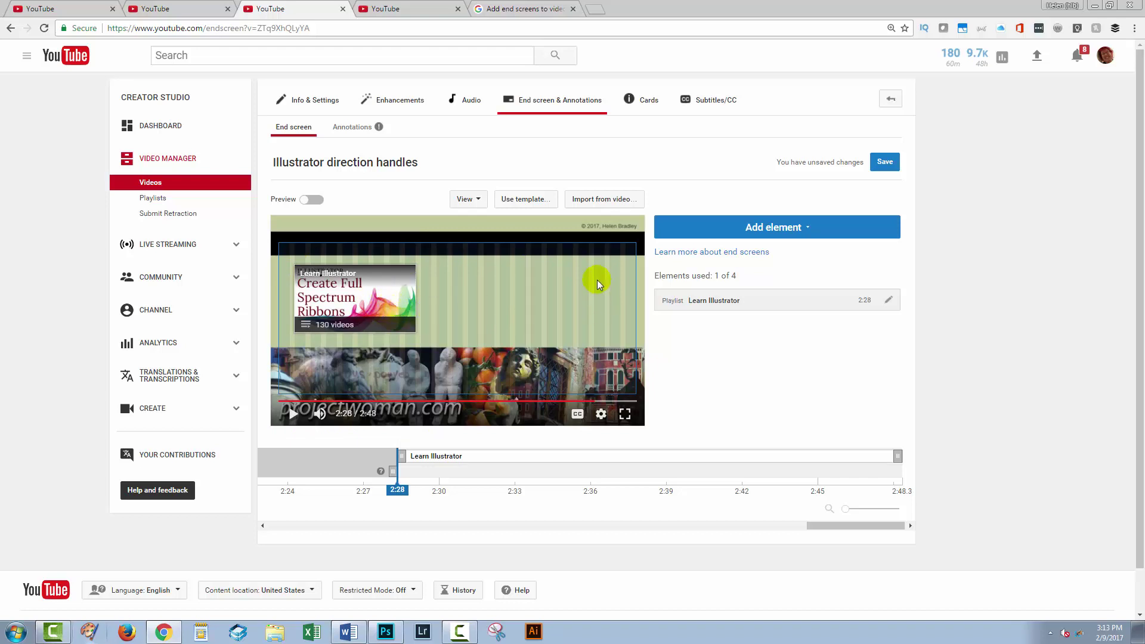
- Add the Trace a Logo pen tool video as a second end screen element
click(768, 227)
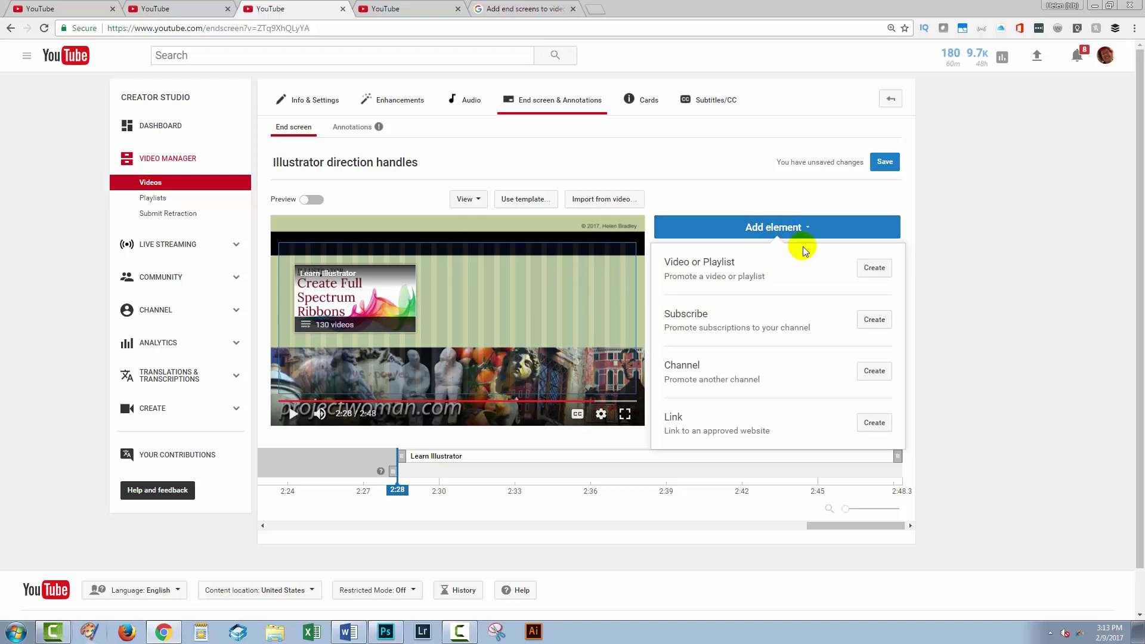
click(872, 269)
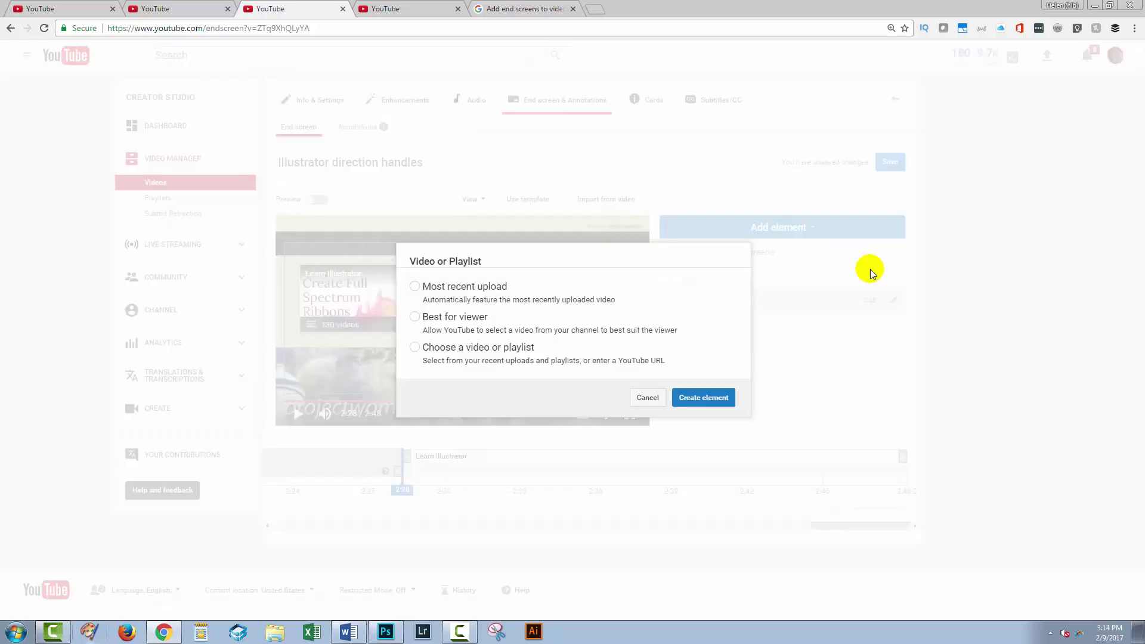
click(415, 317)
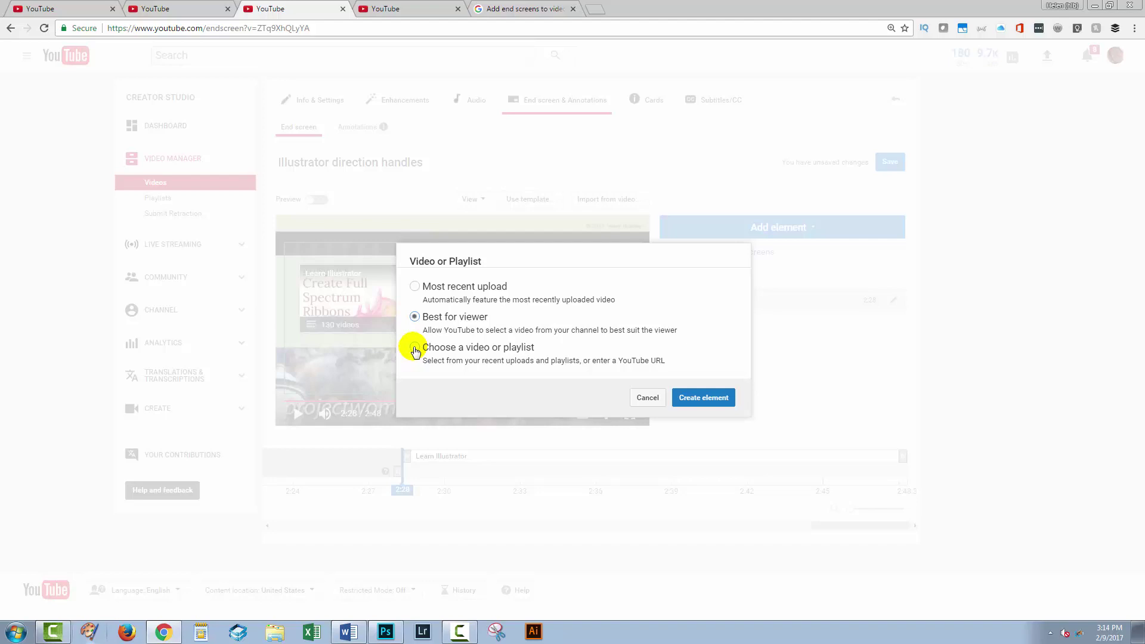
click(415, 349)
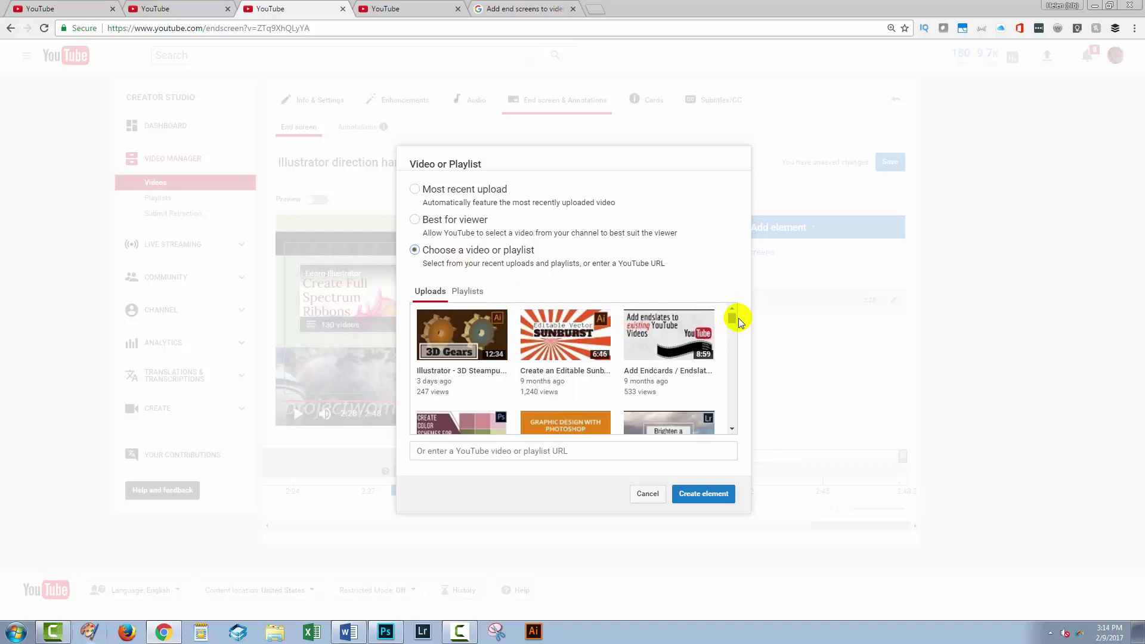
drag(734, 318, 732, 363)
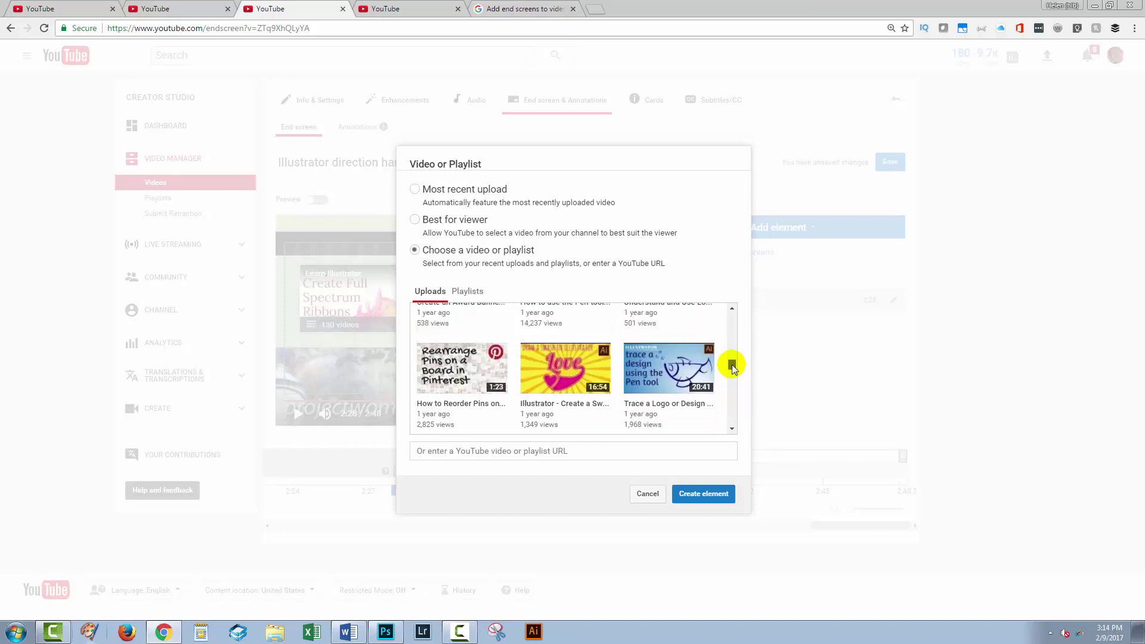
click(642, 374)
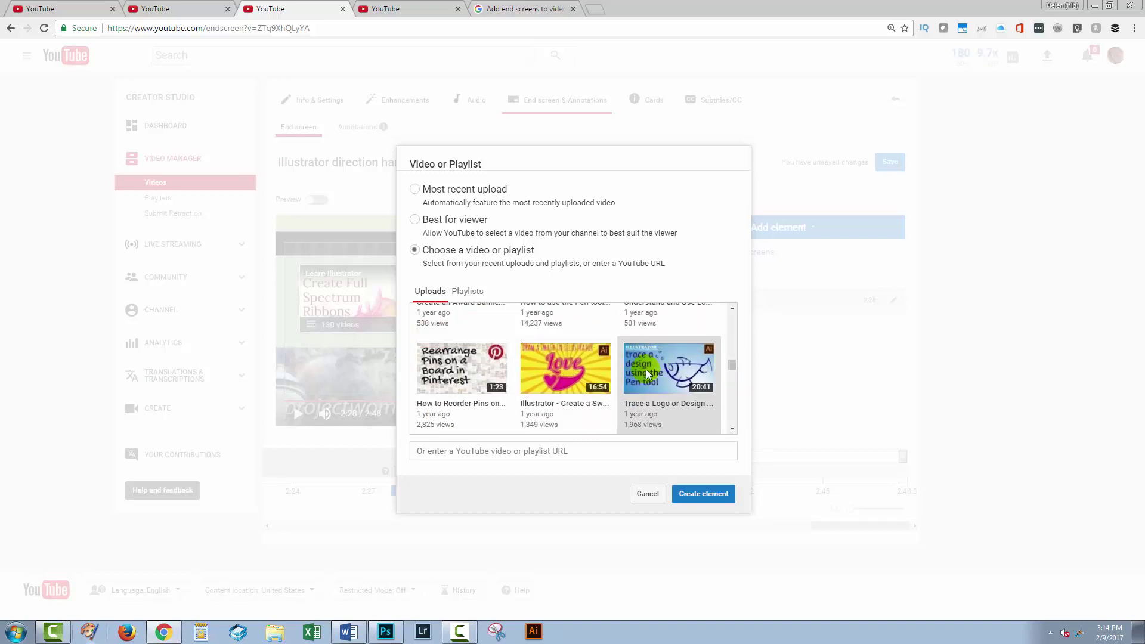
click(647, 373)
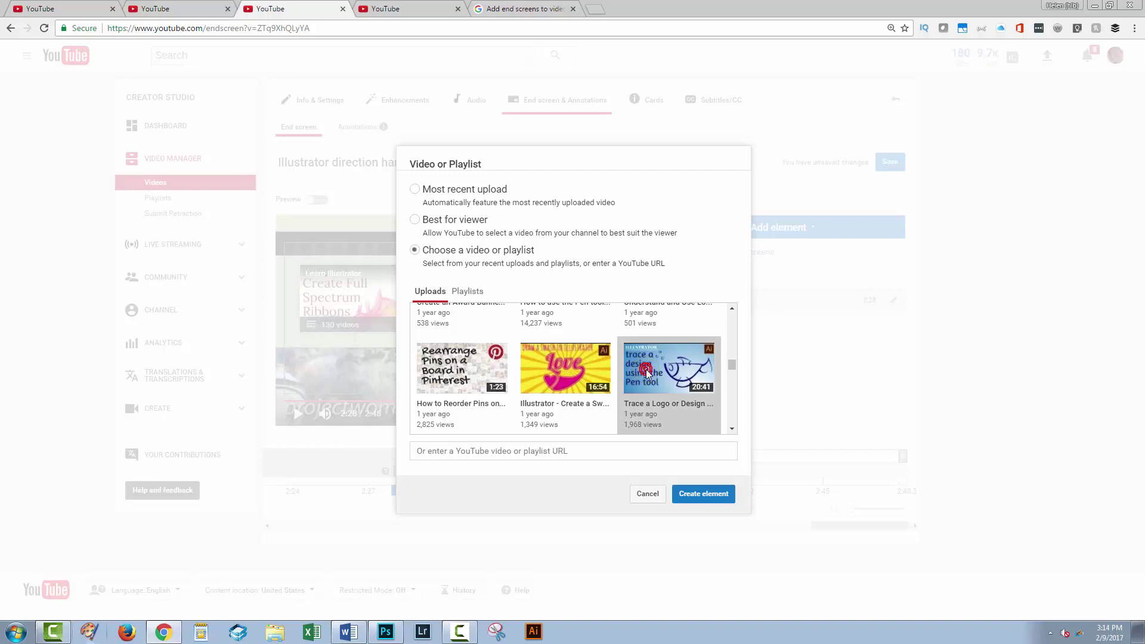
click(689, 494)
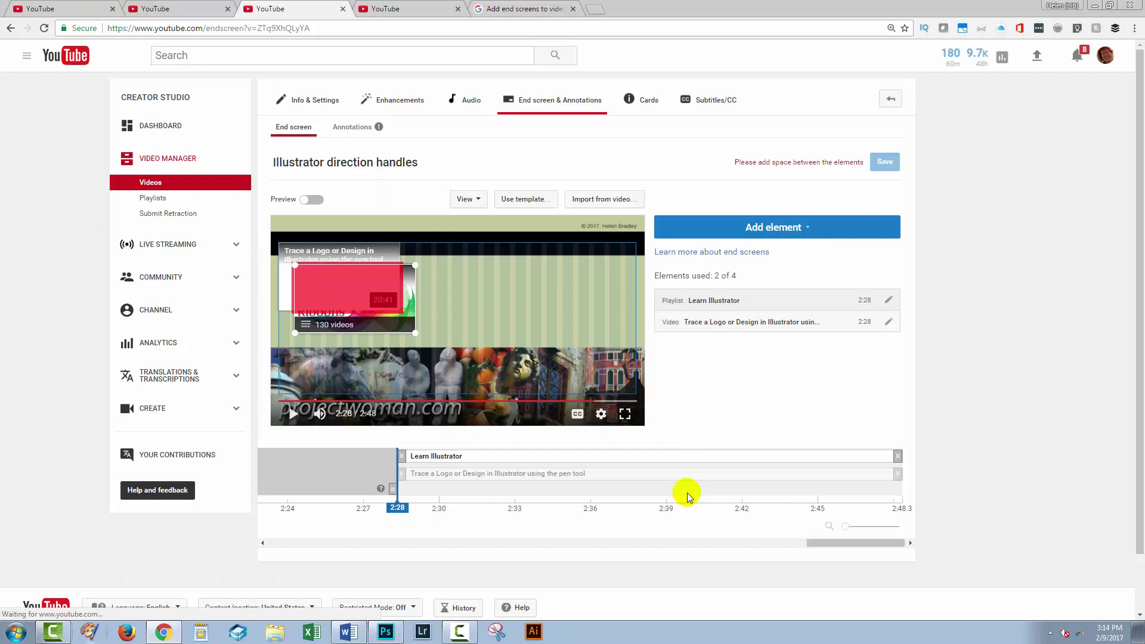
- Position the Trace a Logo video element beside the Learn Illustrator playlist
click(383, 275)
drag(336, 292, 492, 275)
click(376, 291)
drag(376, 290, 376, 290)
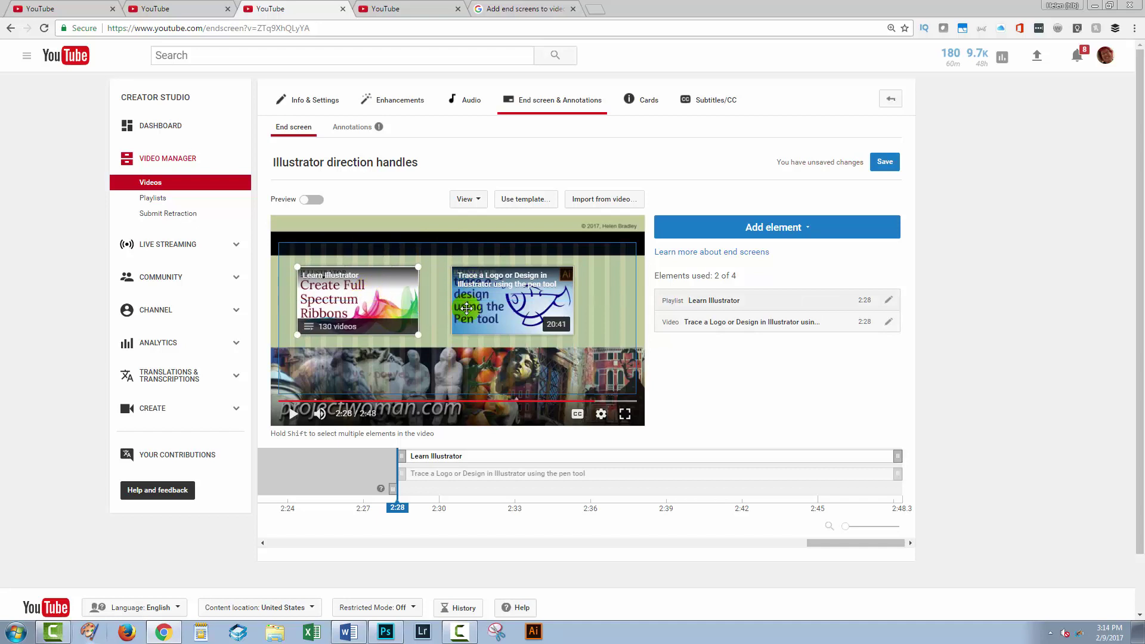
drag(475, 308, 437, 309)
click(592, 293)
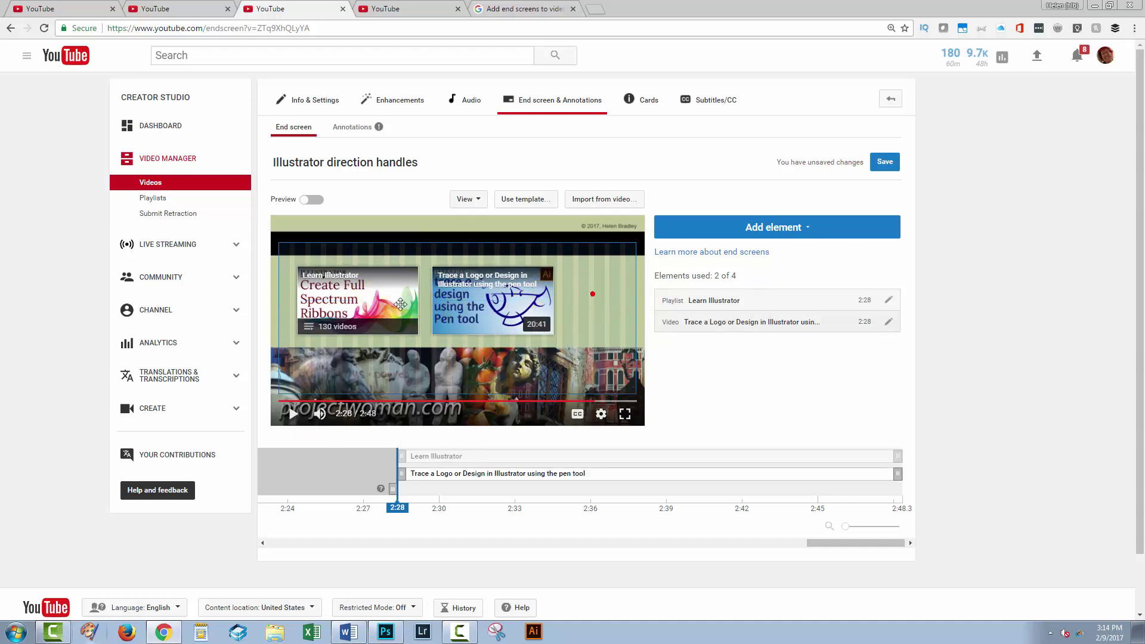
click(479, 307)
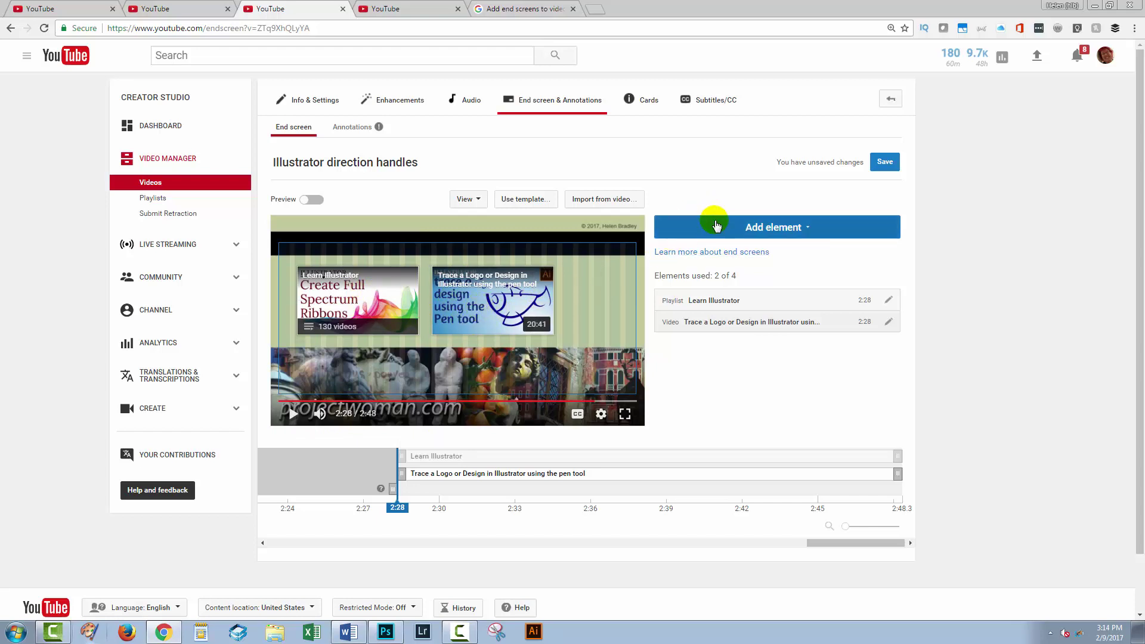
click(725, 235)
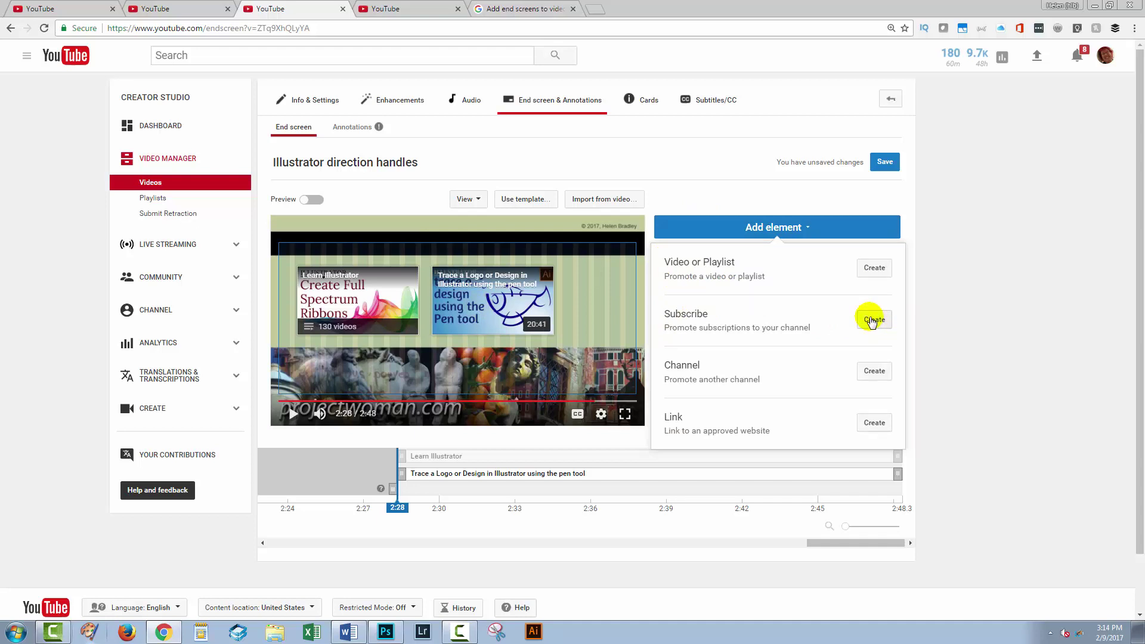
- Add a Subscribe element in the top-right corner and save the end screen
click(874, 318)
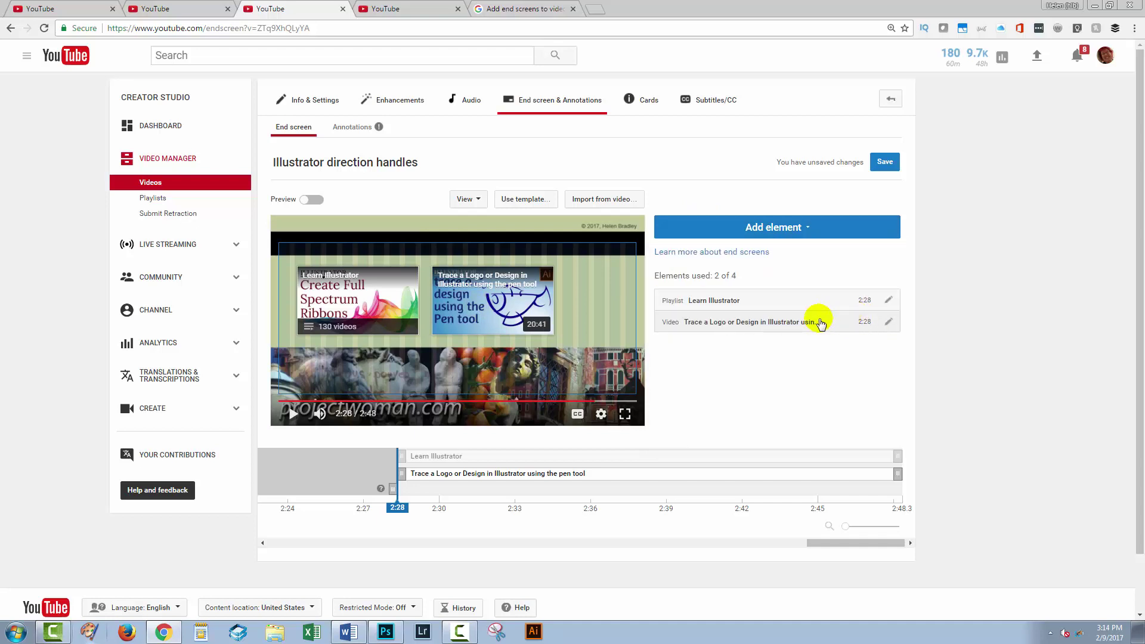
drag(296, 248, 600, 220)
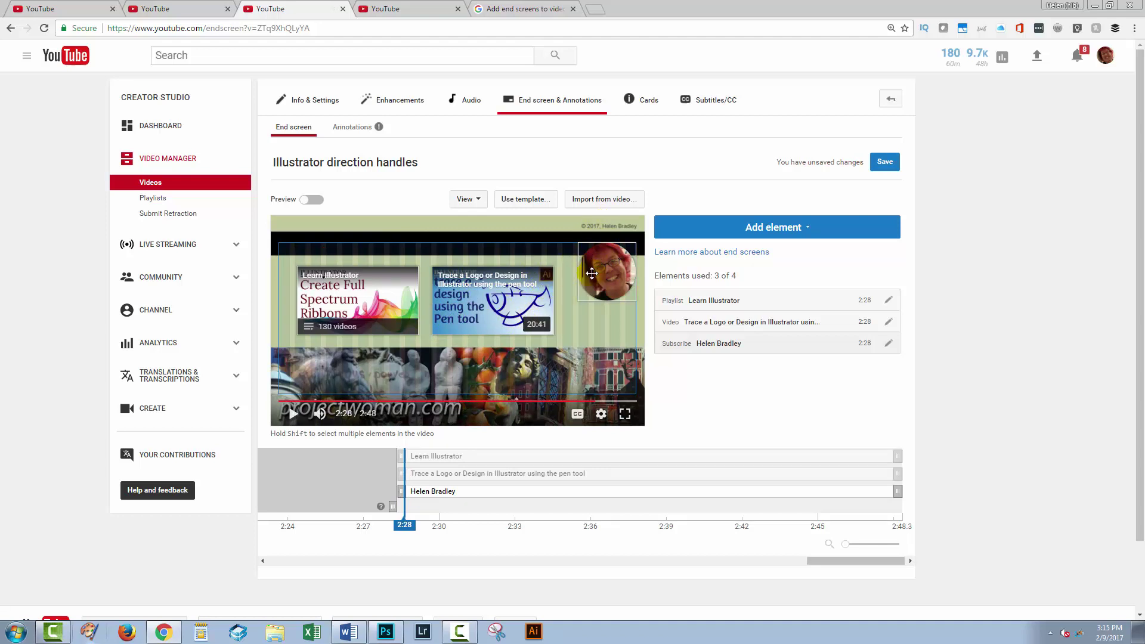
click(744, 229)
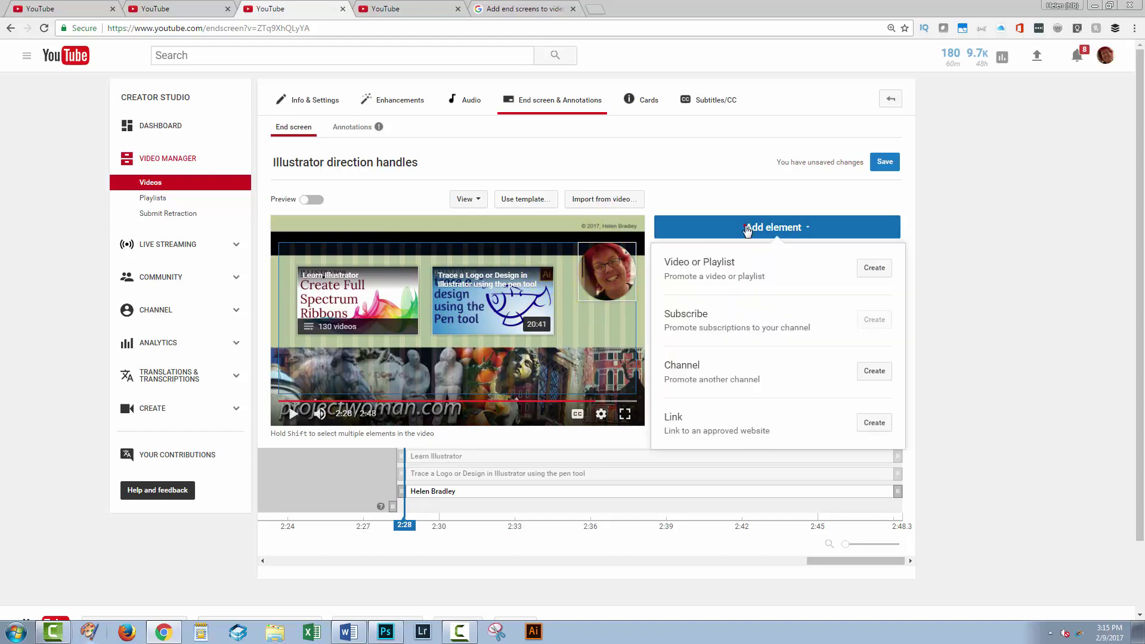
click(872, 425)
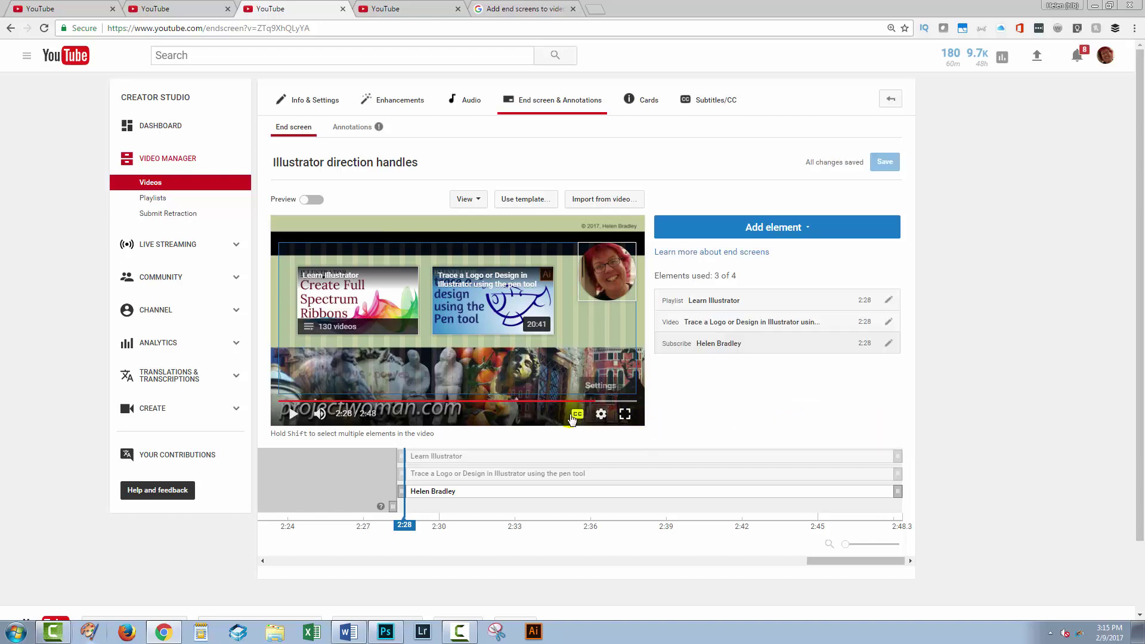
click(594, 202)
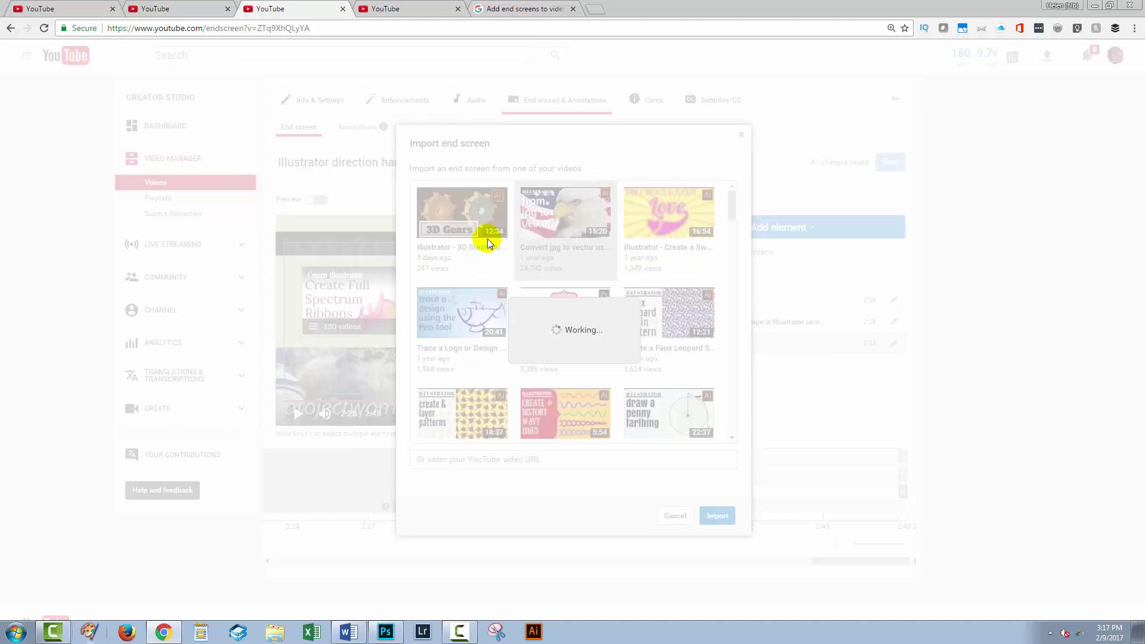
click(486, 237)
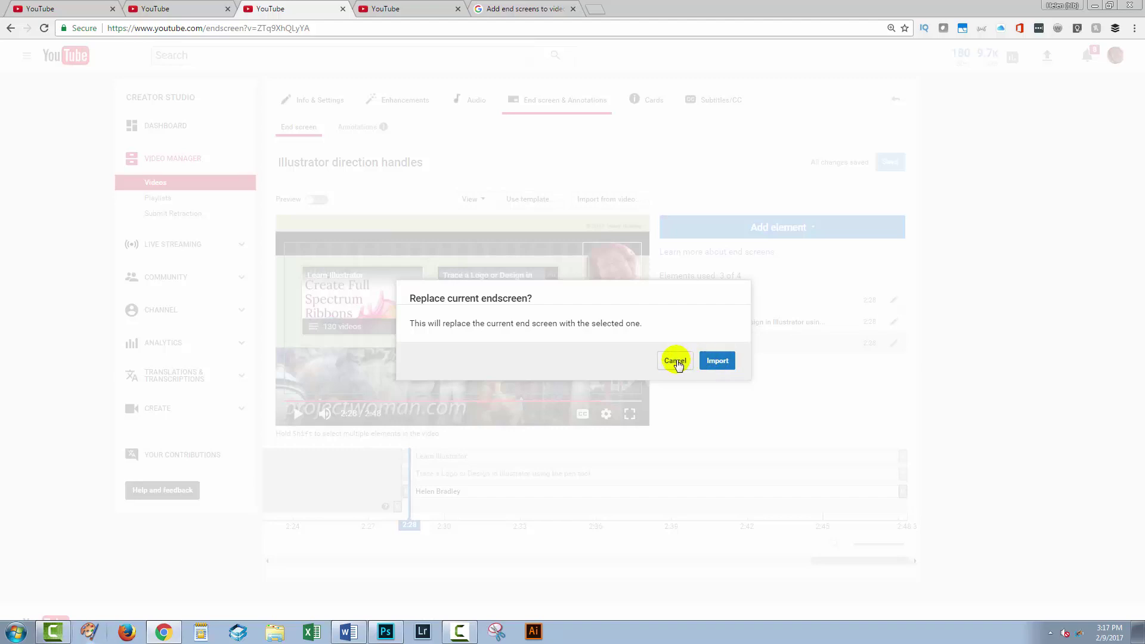
click(674, 362)
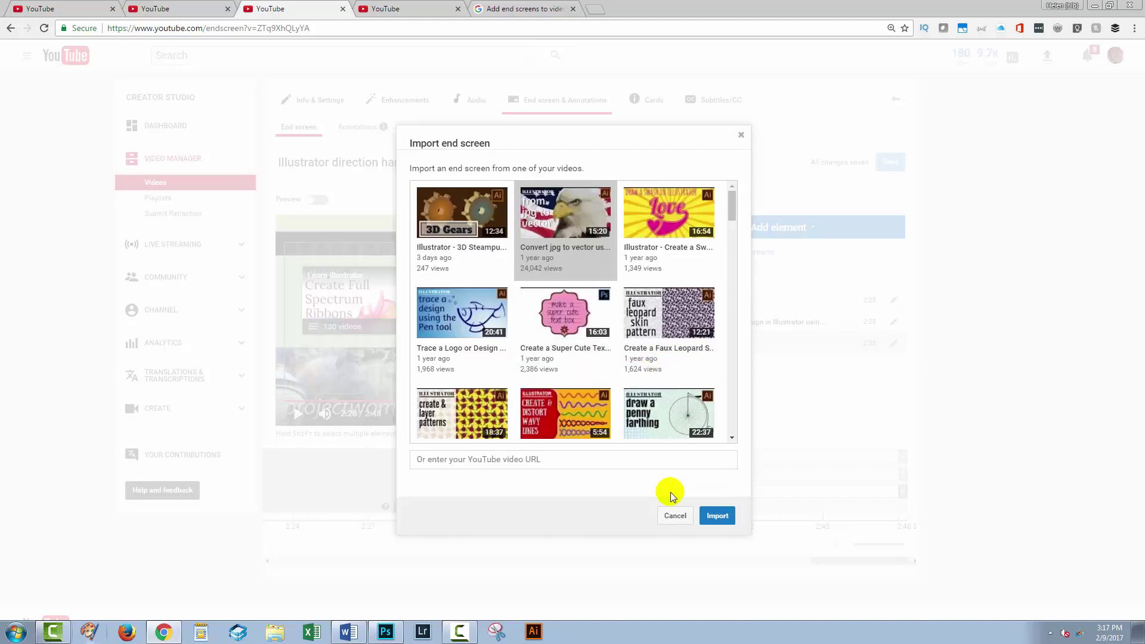
click(674, 514)
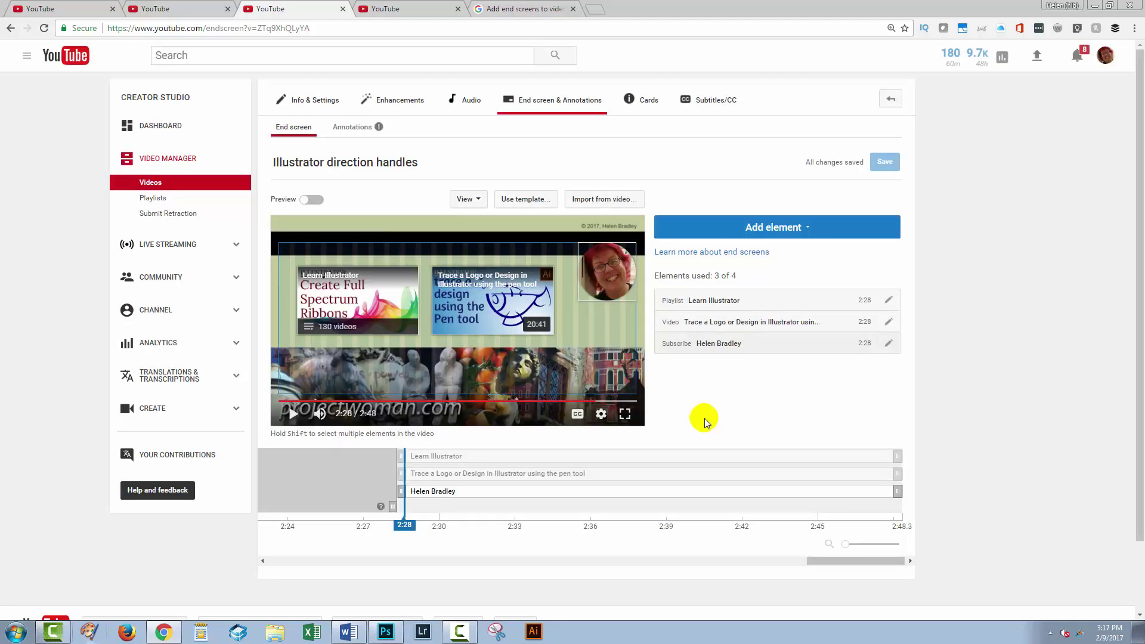
click(512, 202)
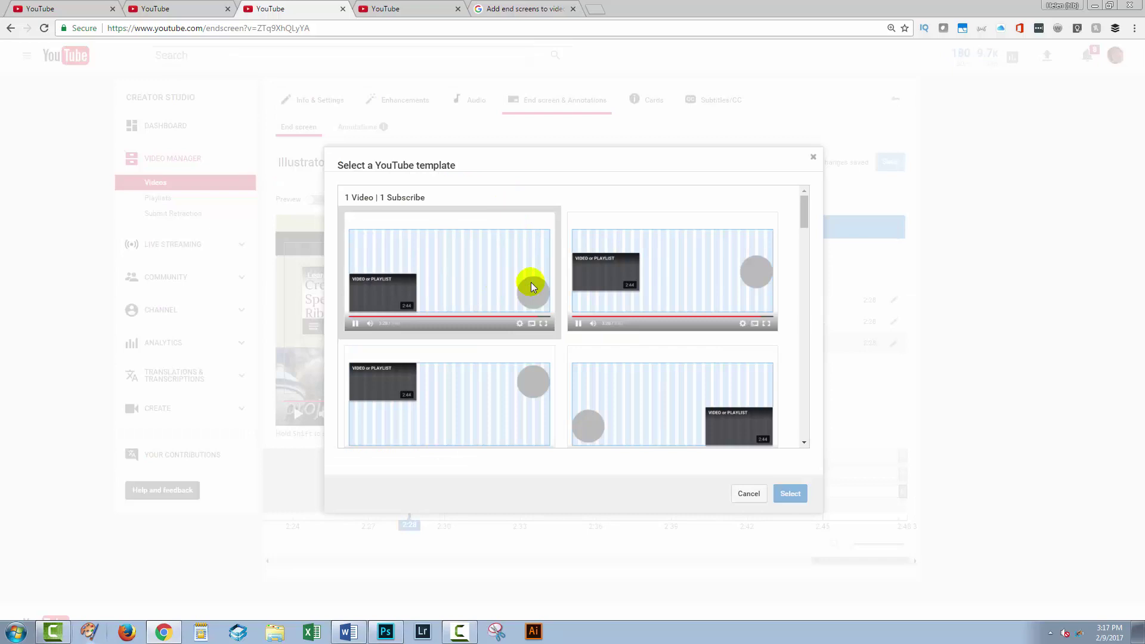
drag(804, 215, 745, 346)
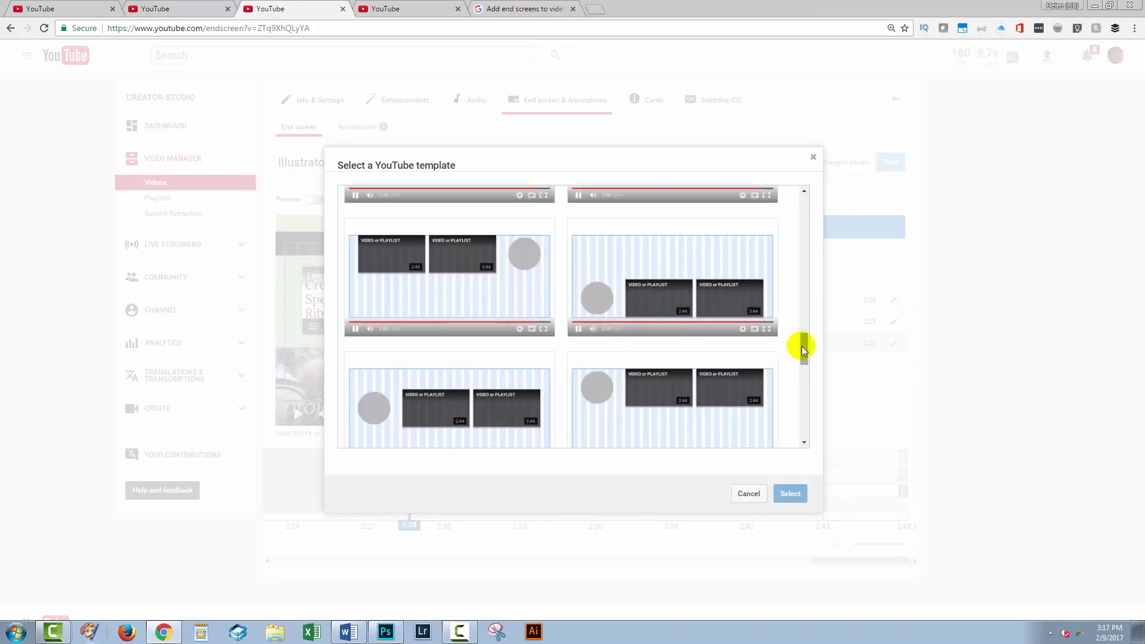
drag(802, 346, 796, 181)
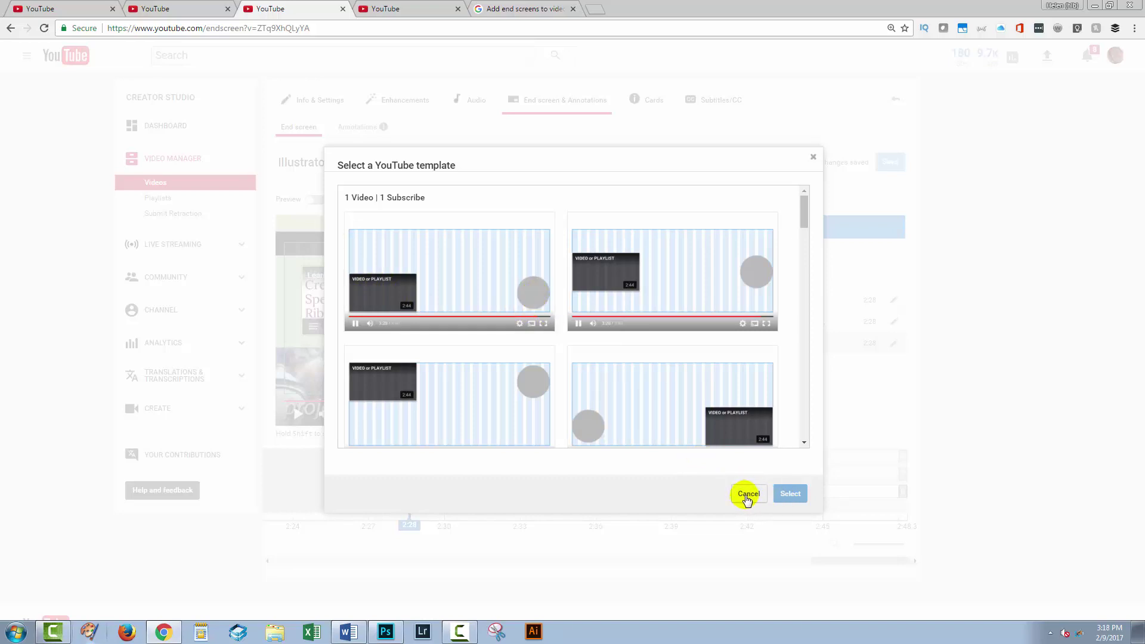
click(748, 495)
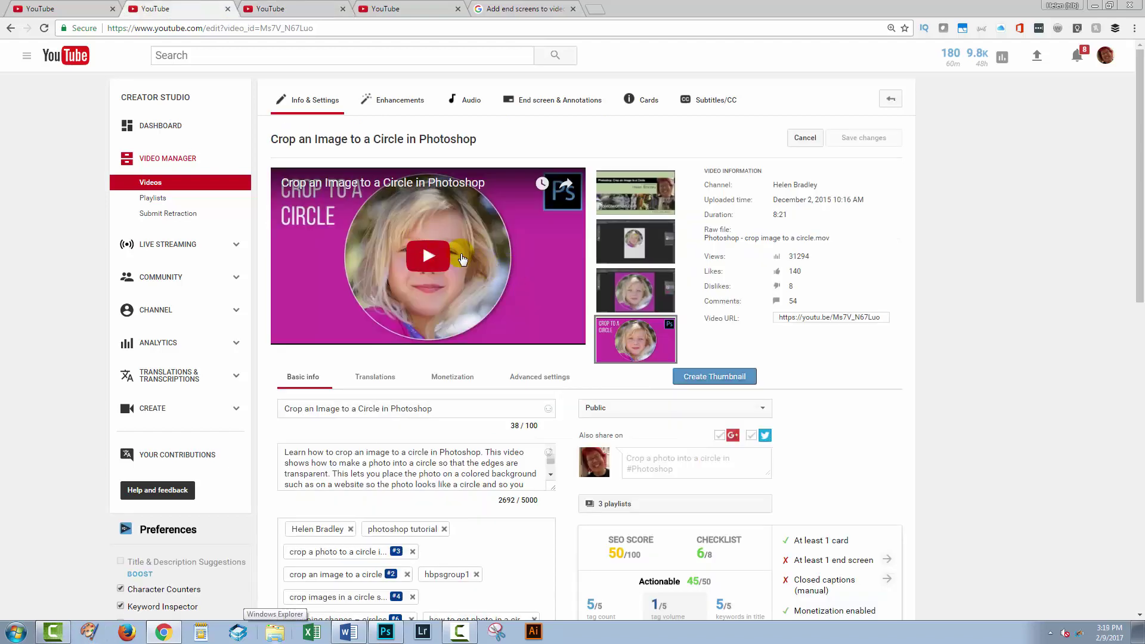
- Glance at the end screen design in Photoshop, then return to the browser
click(385, 630)
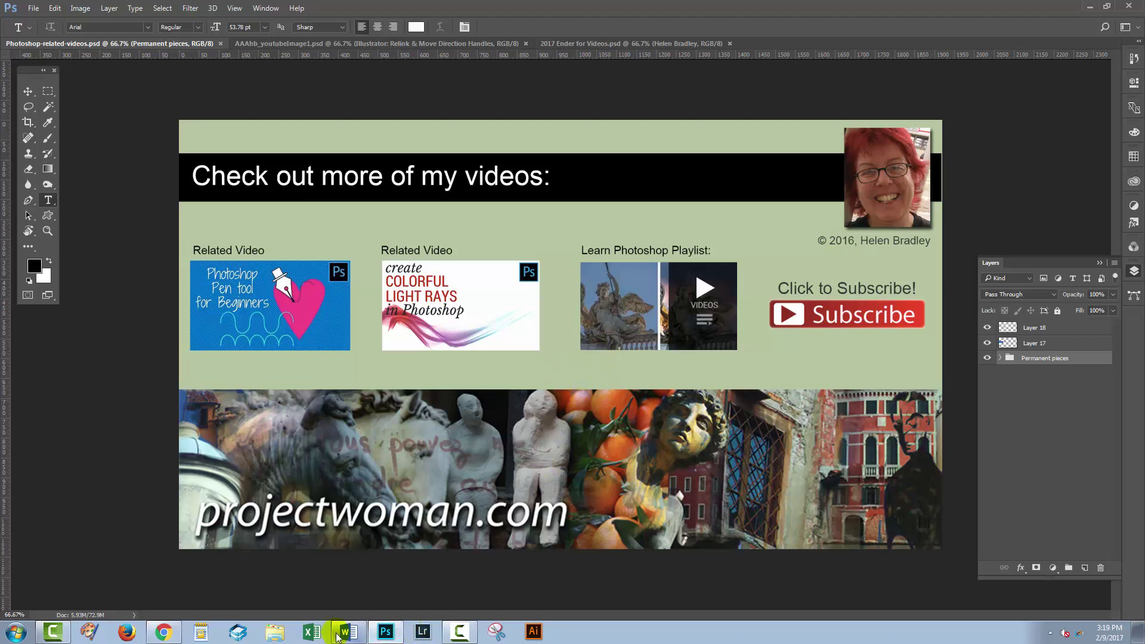
click(163, 632)
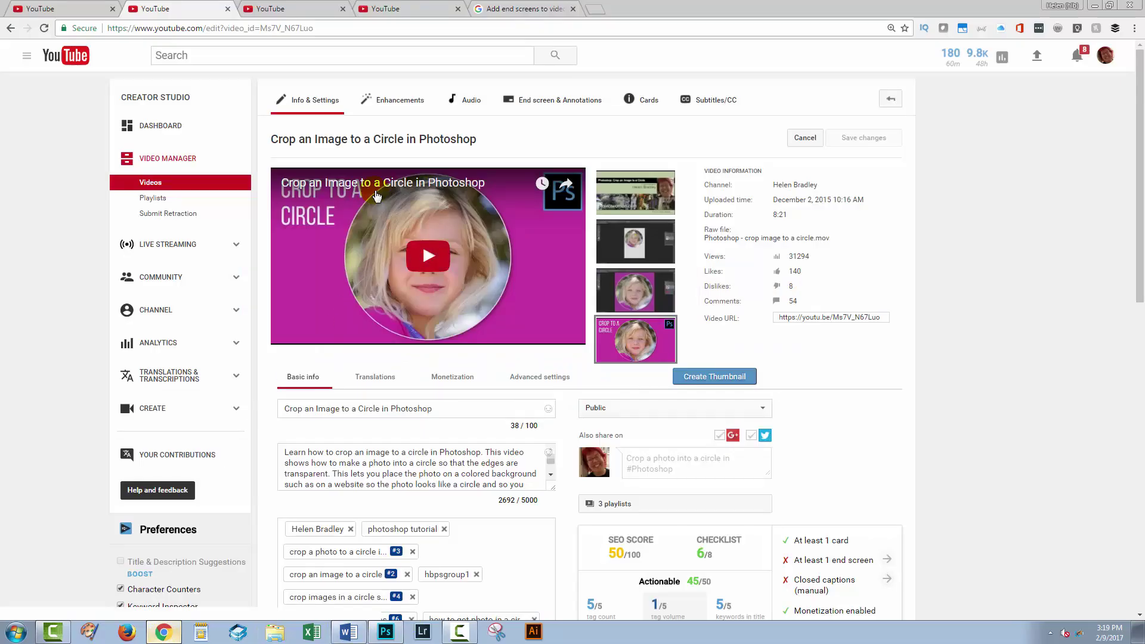
- Unpublish the Crop an Image to a Circle annotations and start a new end screen
click(523, 105)
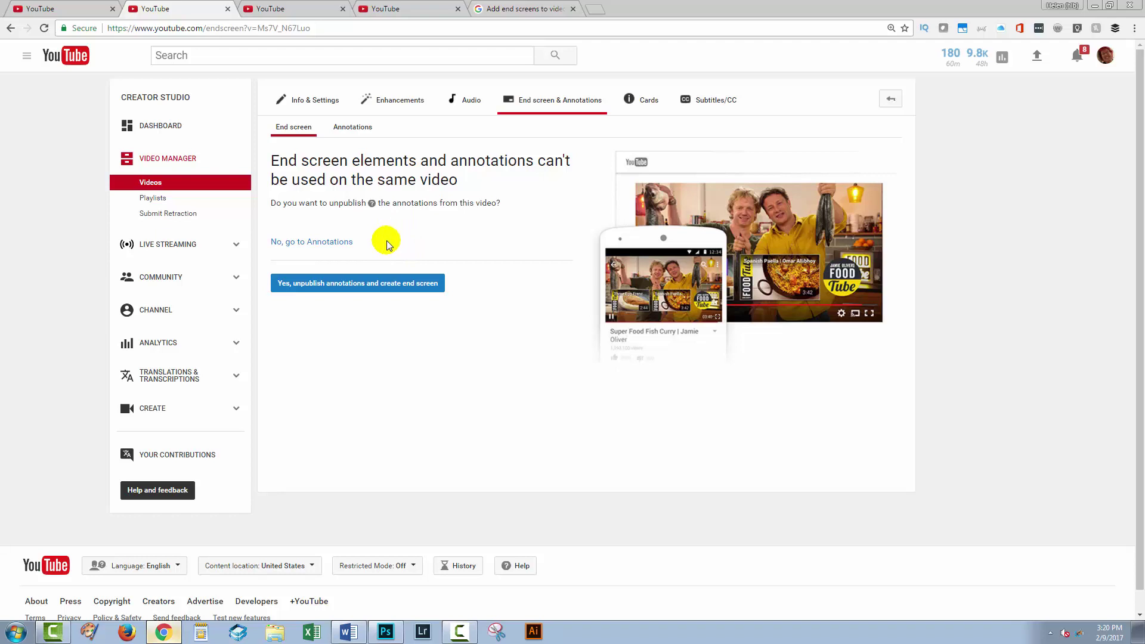
click(350, 288)
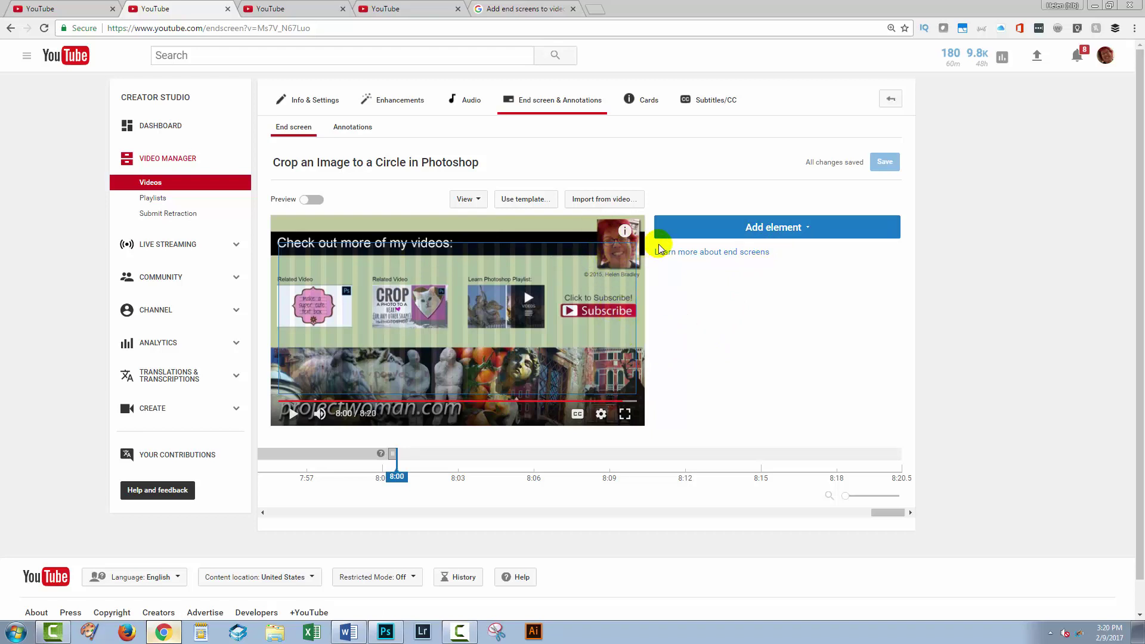
- Place a Subscribe element over the template's Subscribe graphic
click(726, 233)
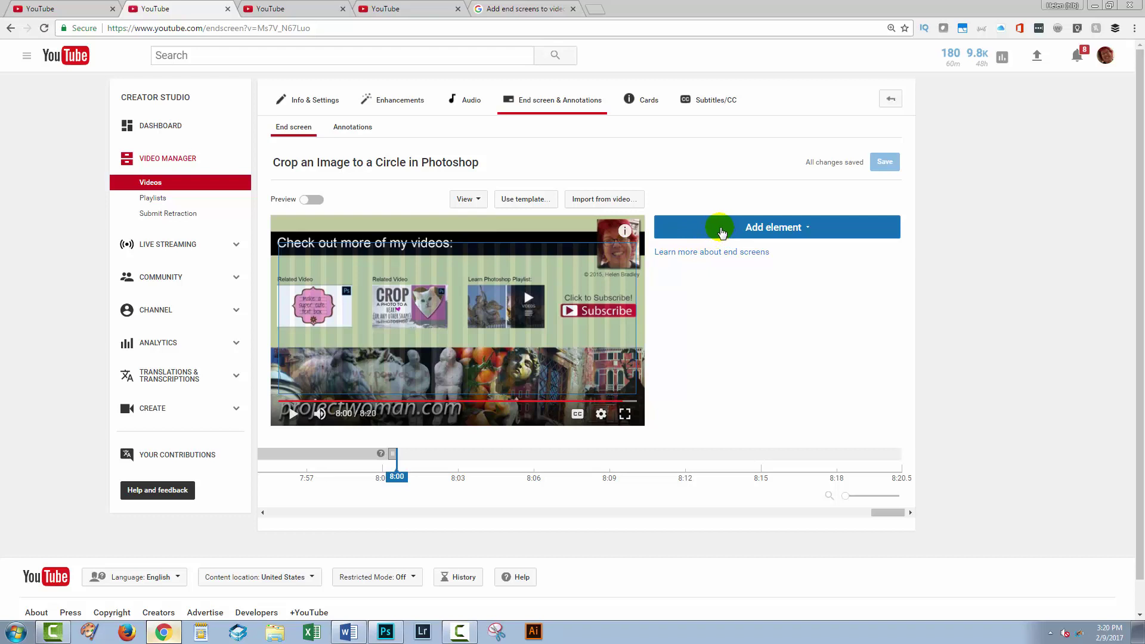
click(877, 316)
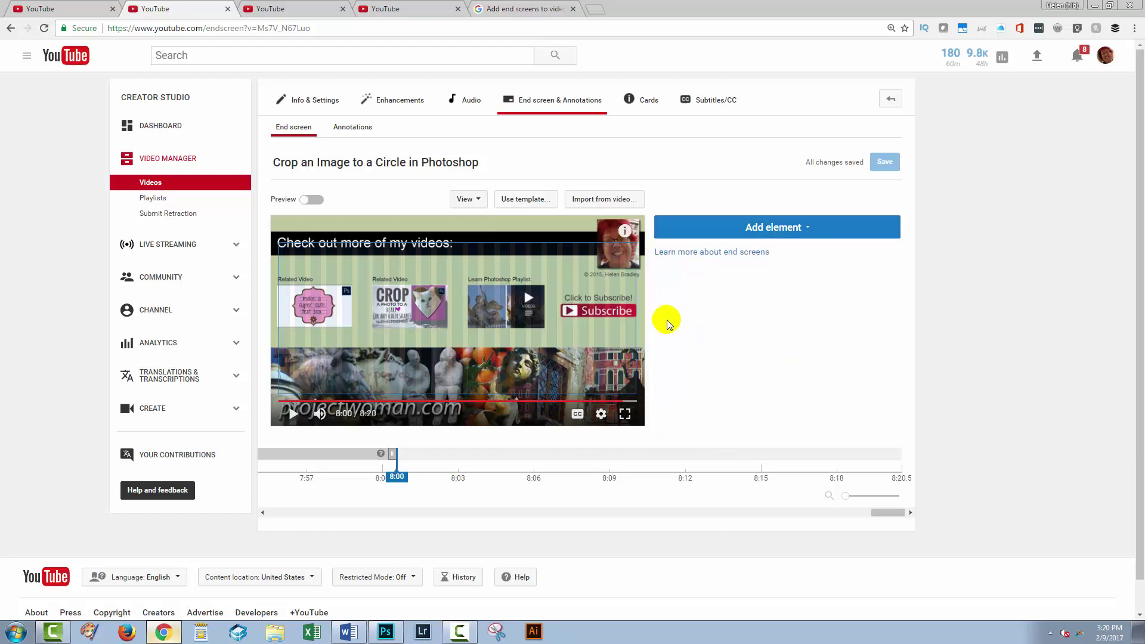
drag(309, 259, 602, 299)
- Add the Editable Sunburst video element on the left Related Video spot
click(745, 228)
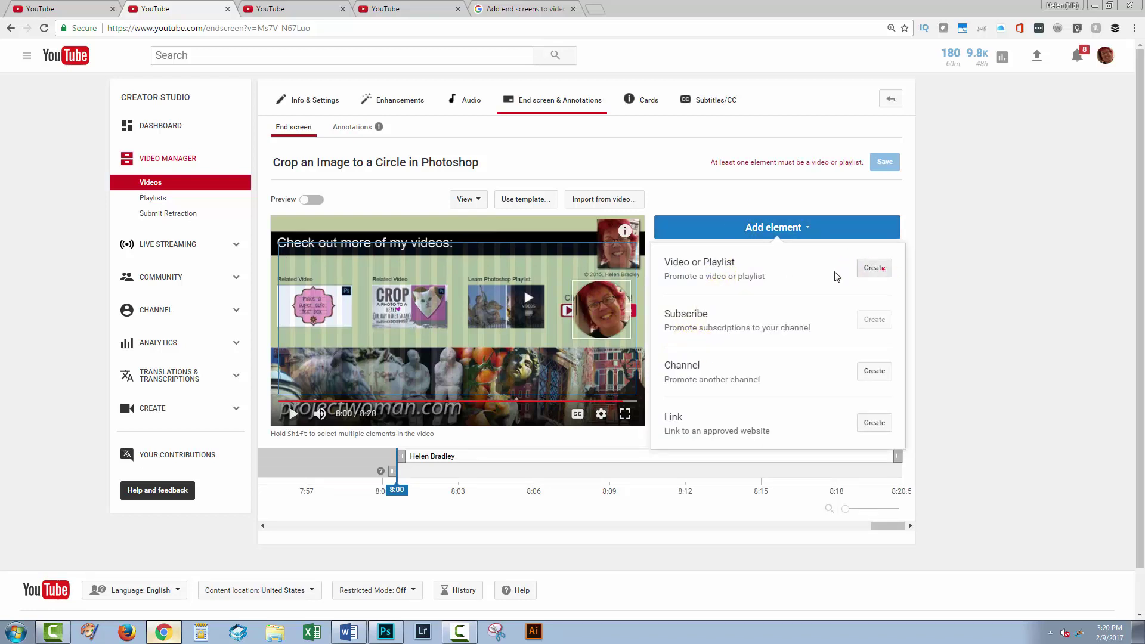
click(874, 268)
click(417, 346)
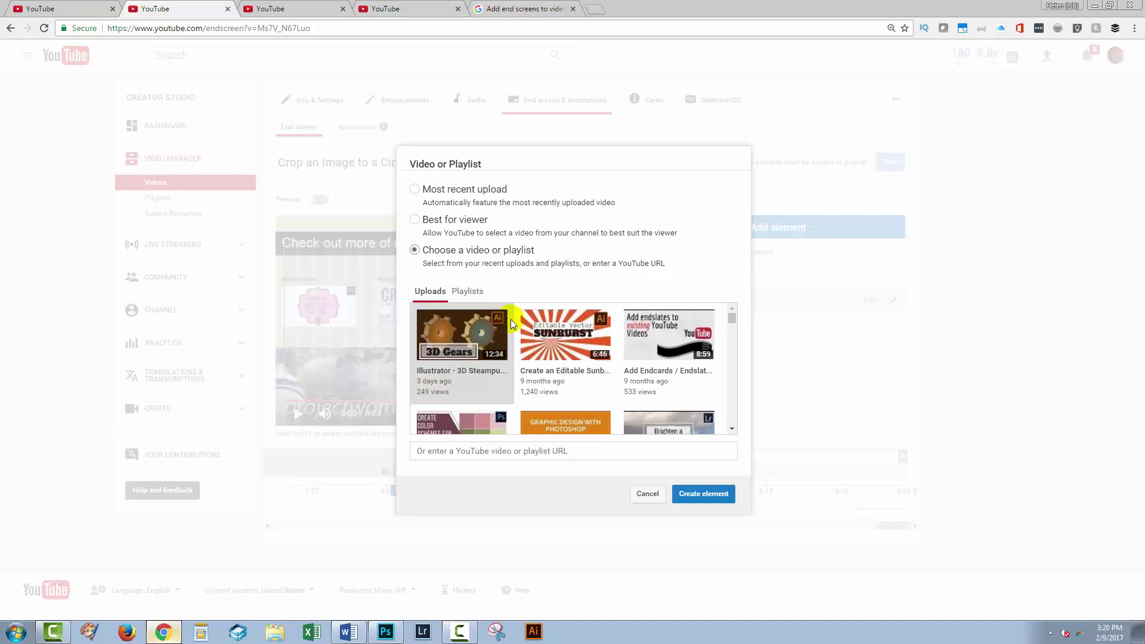
click(599, 334)
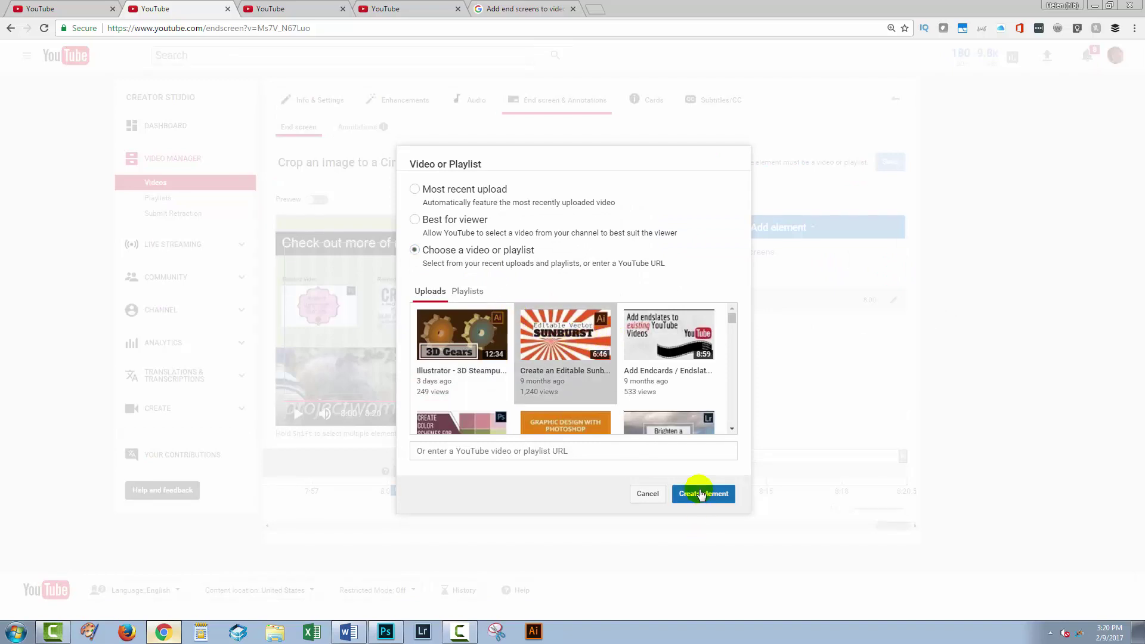
click(701, 494)
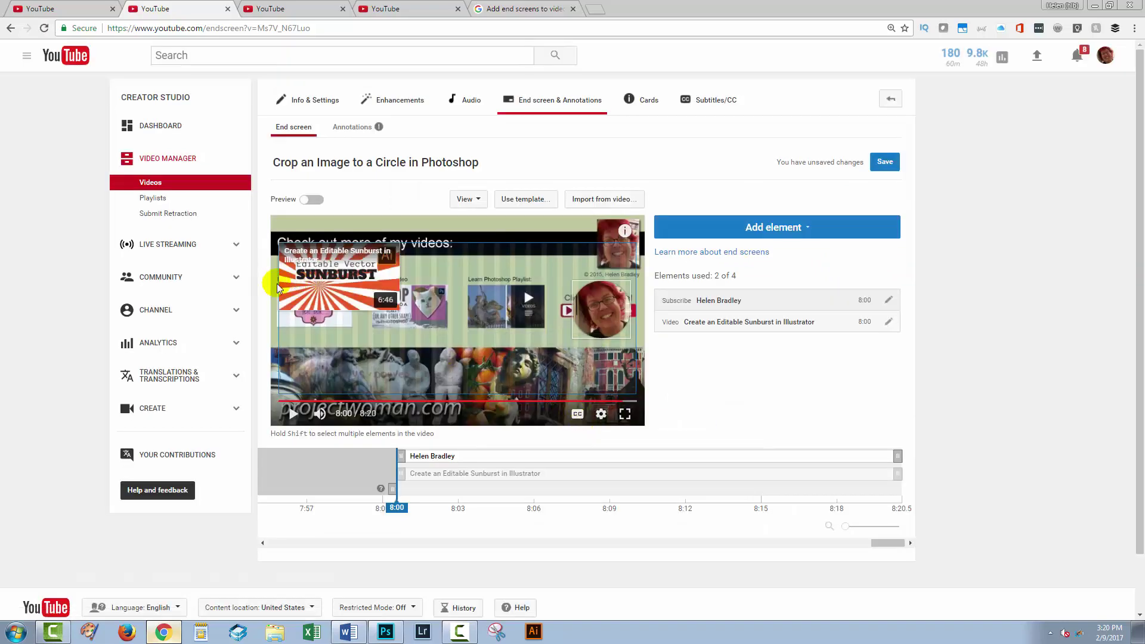
drag(278, 288, 306, 318)
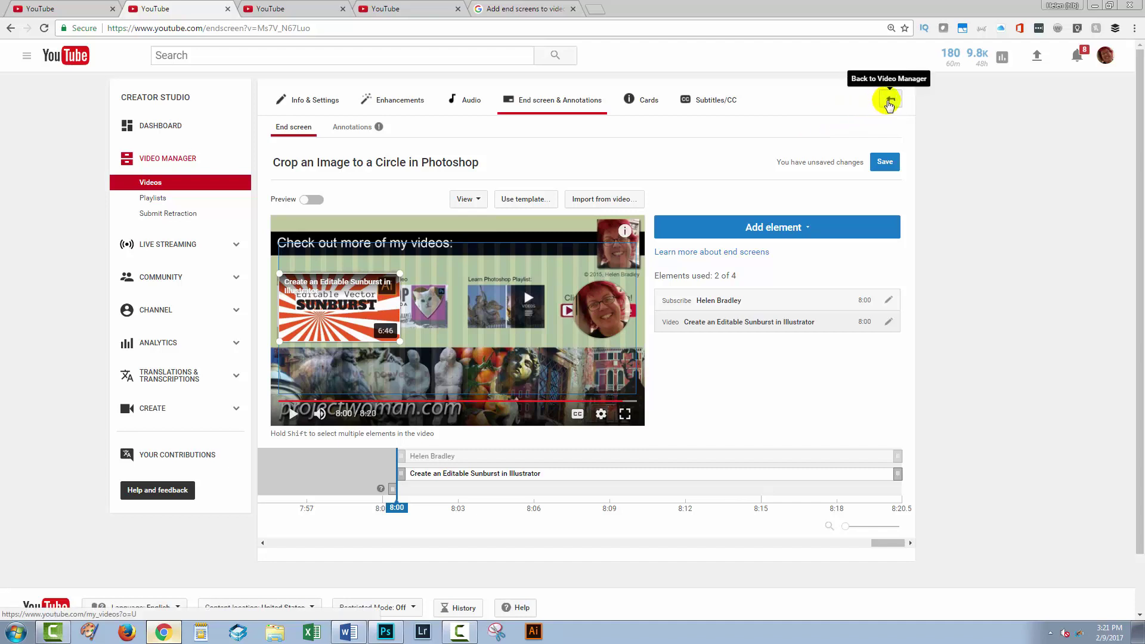
- Leave the Crop end screen editor unsaved and scrub the Glitter video to about 8:00
click(891, 99)
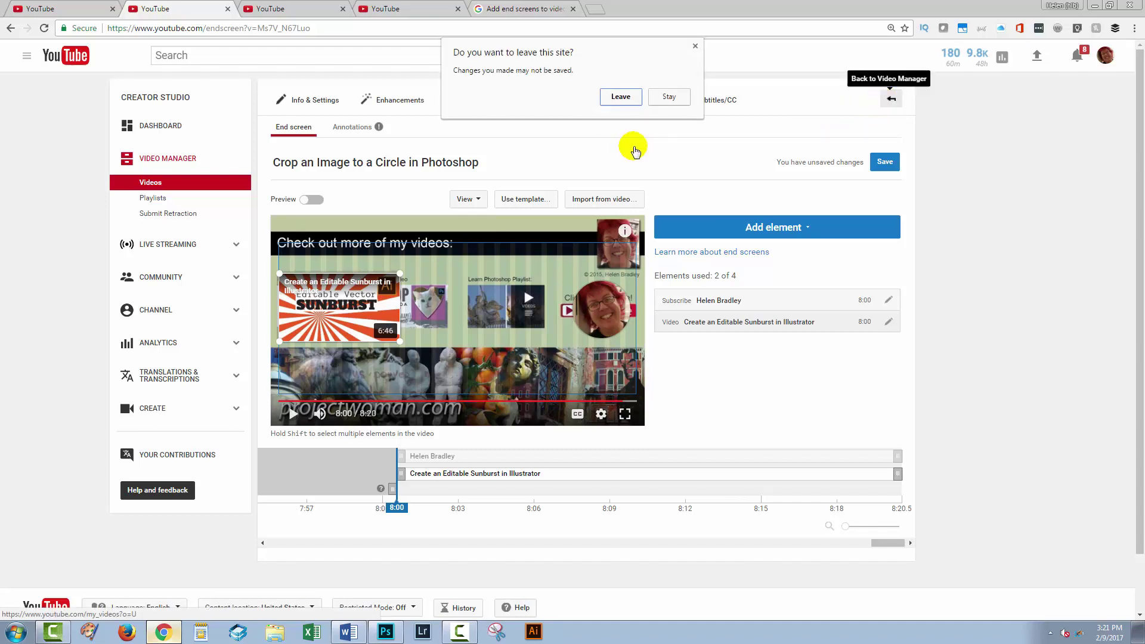
click(618, 99)
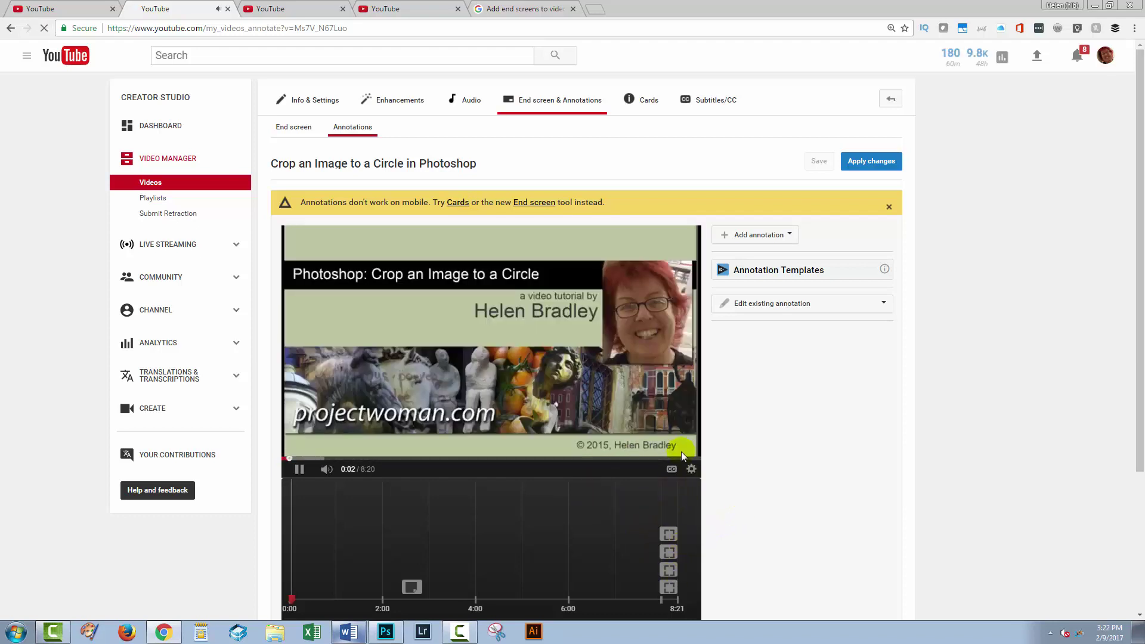
drag(681, 458, 685, 457)
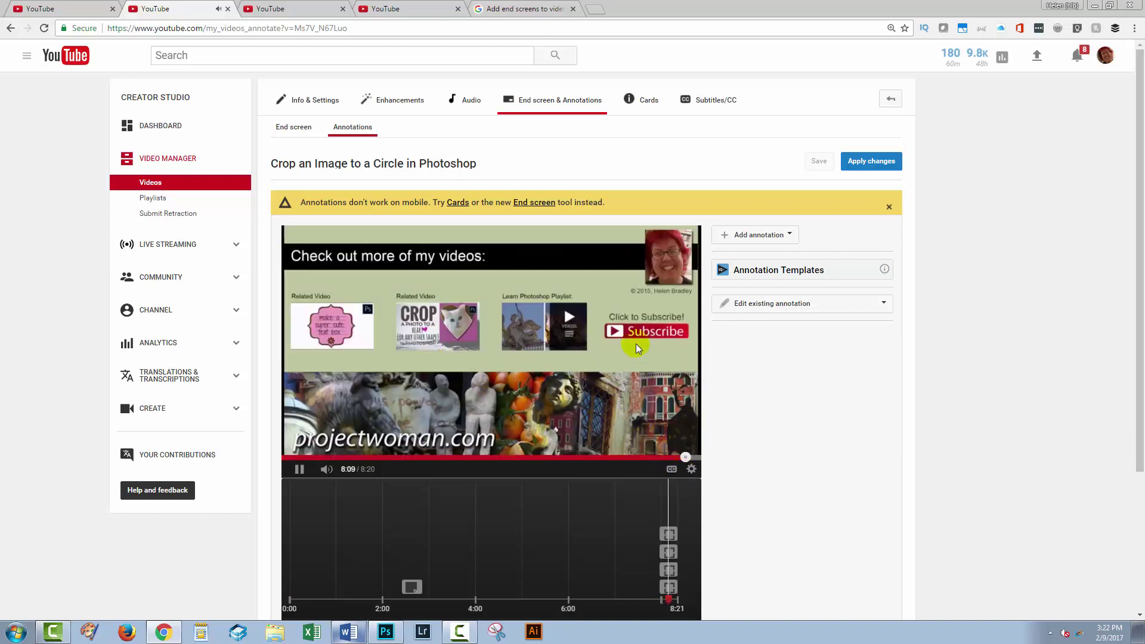
- Inspect the Glitter video's playlist and related-video annotations, then return to its settings page
click(667, 531)
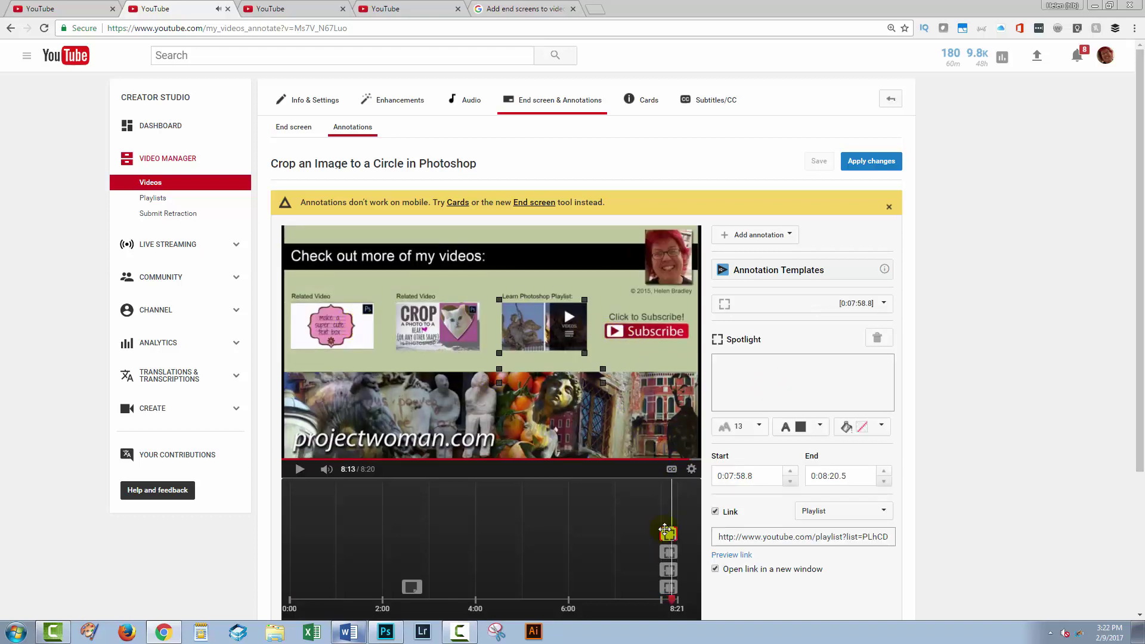
click(668, 552)
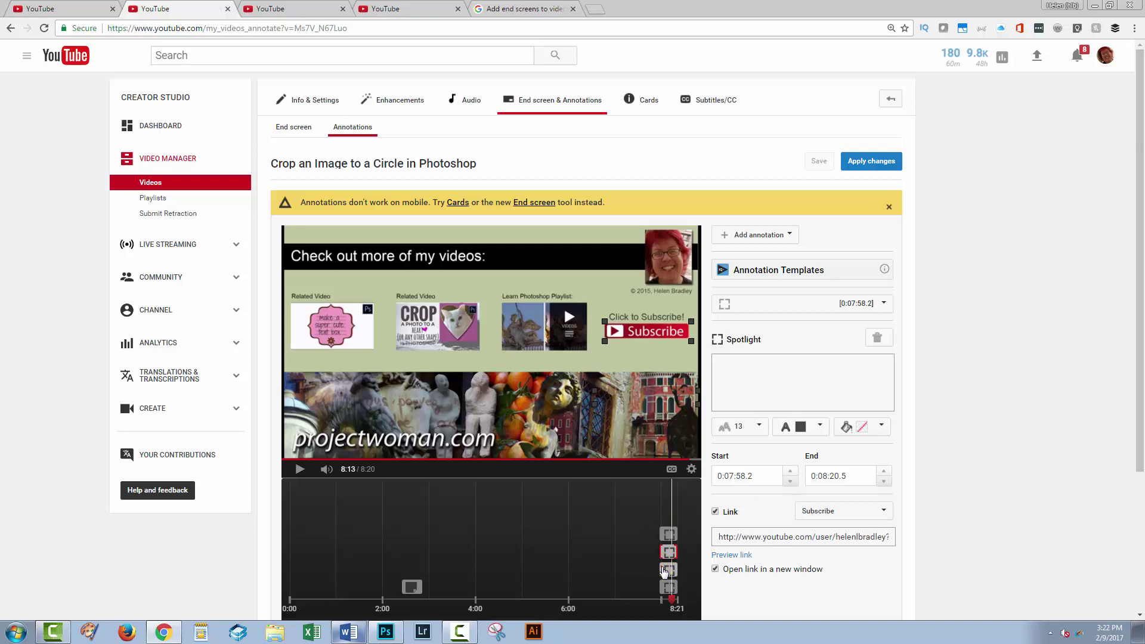
click(668, 569)
click(667, 589)
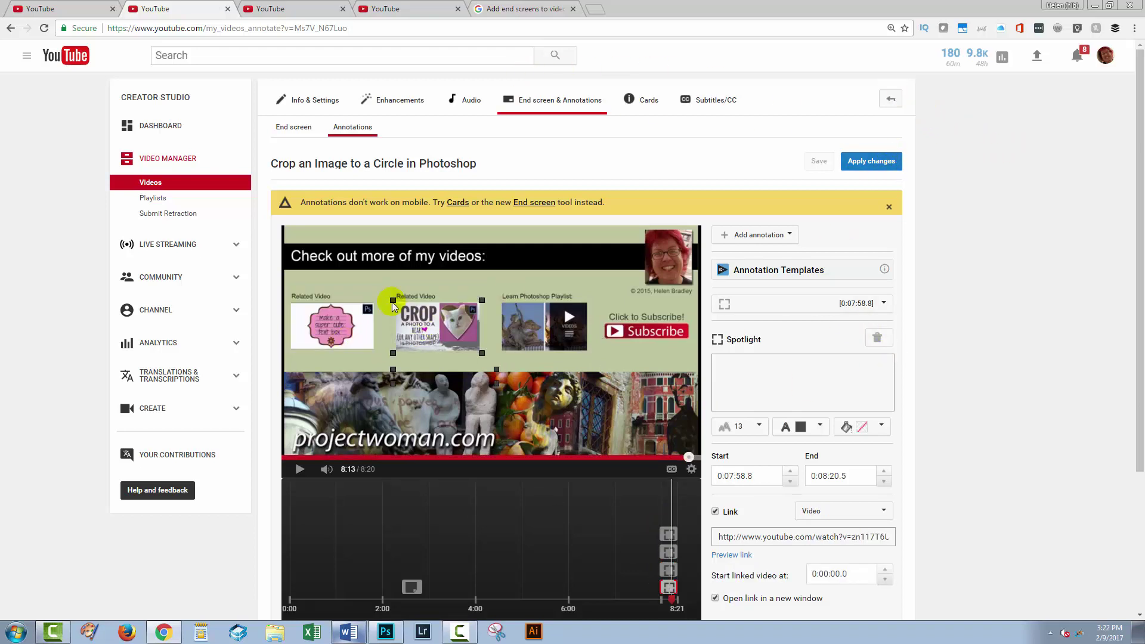
click(487, 352)
click(11, 28)
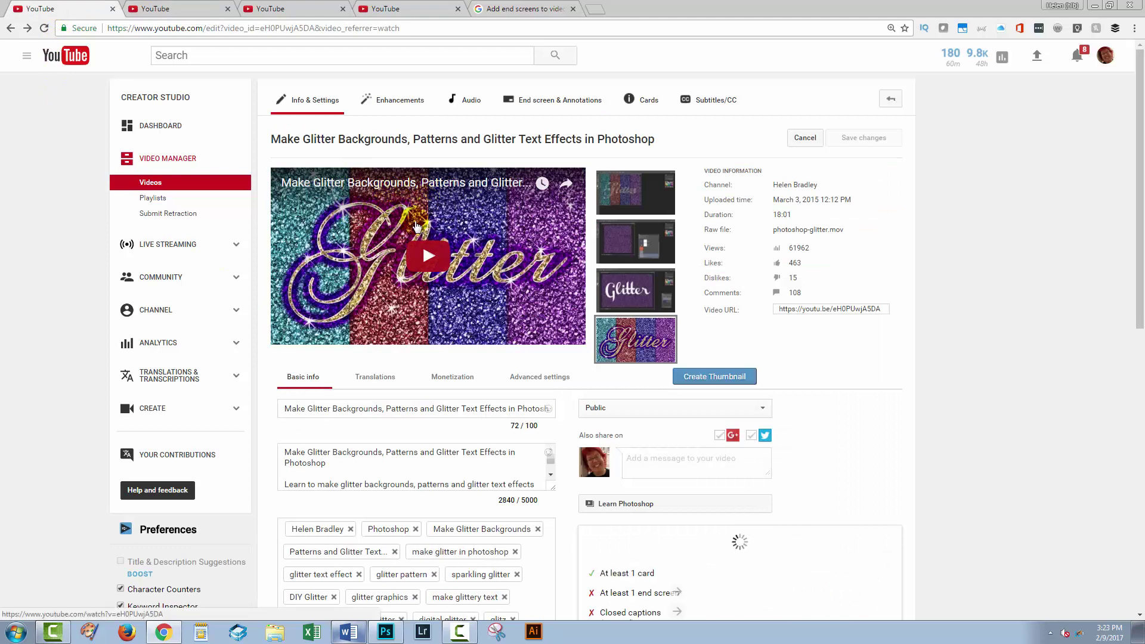
- Review the Glitter video's old closing annotations near the end, then open its End screen editor
click(406, 174)
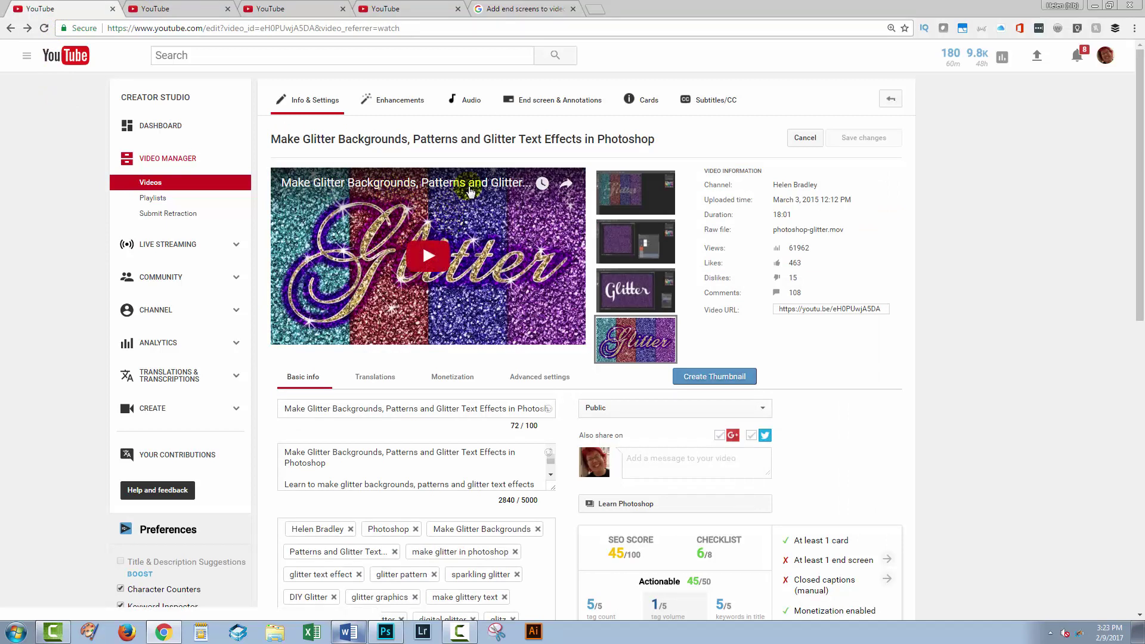
click(544, 100)
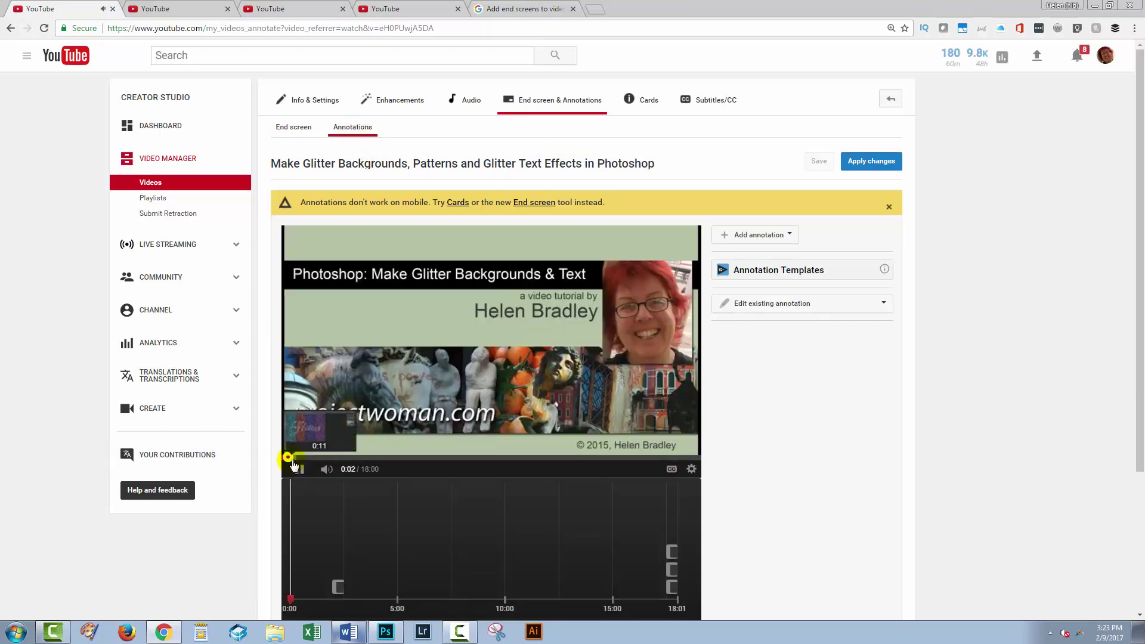
drag(288, 458, 691, 428)
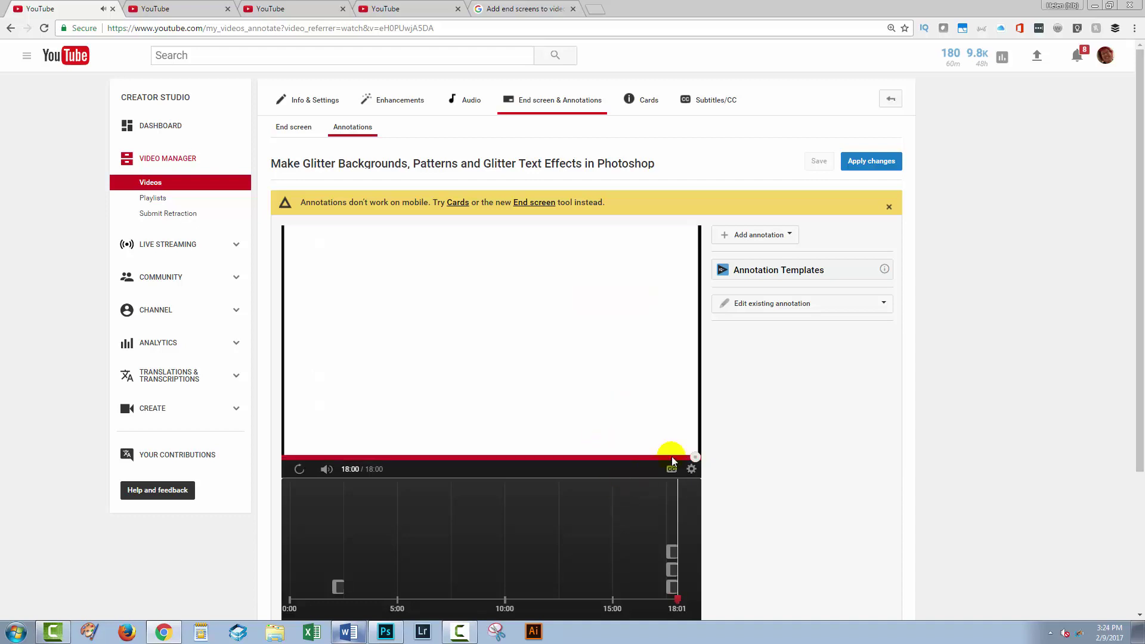
drag(691, 458, 679, 460)
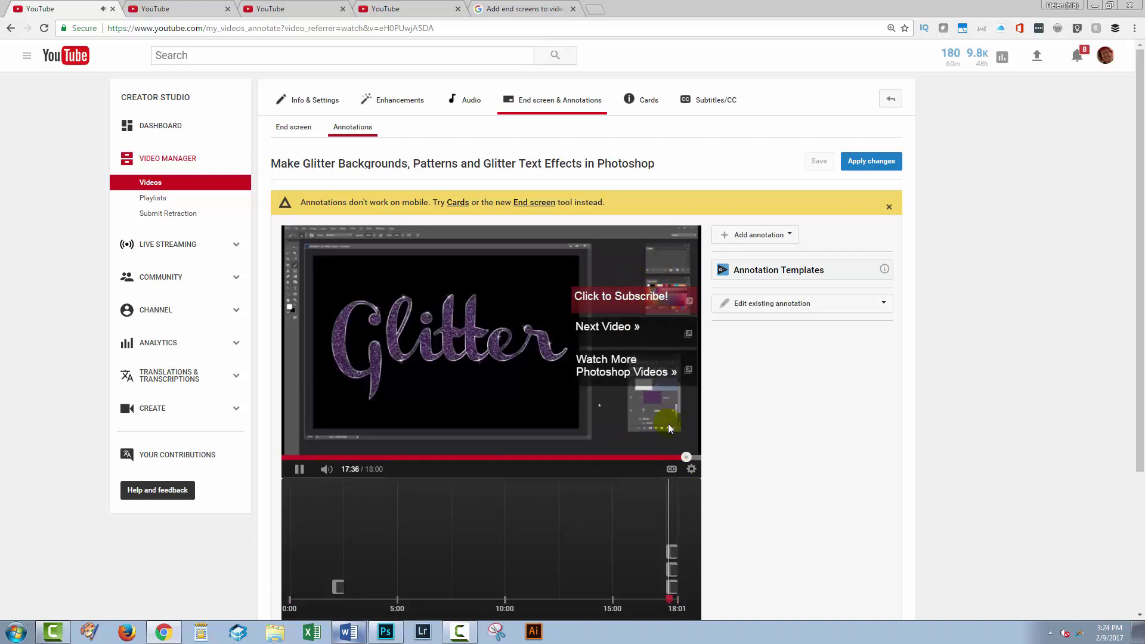
click(295, 480)
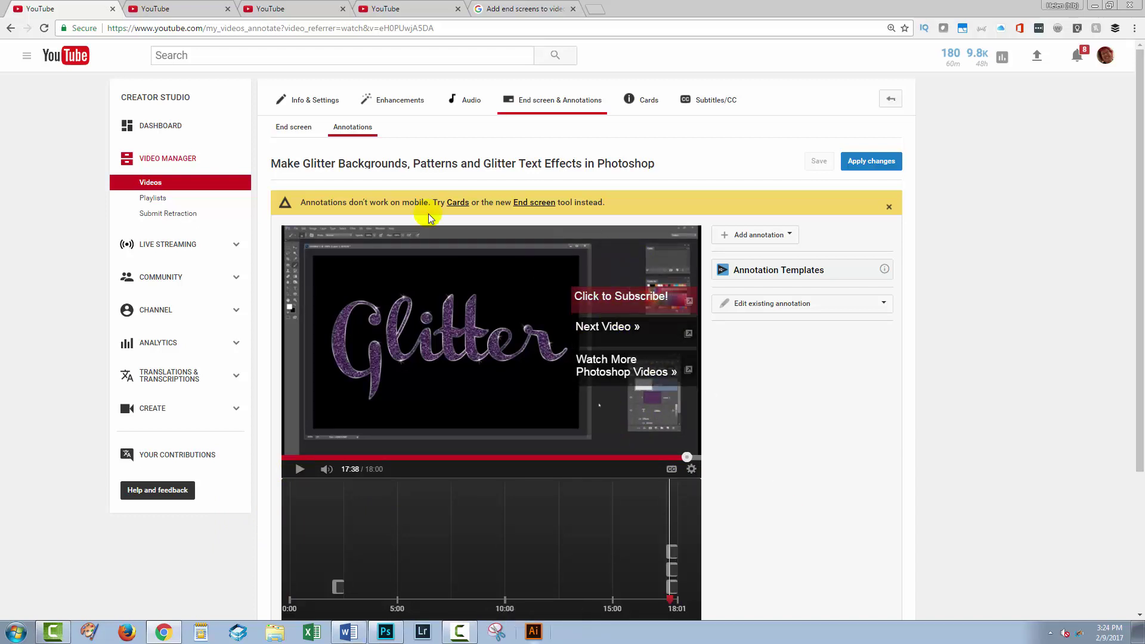
click(296, 129)
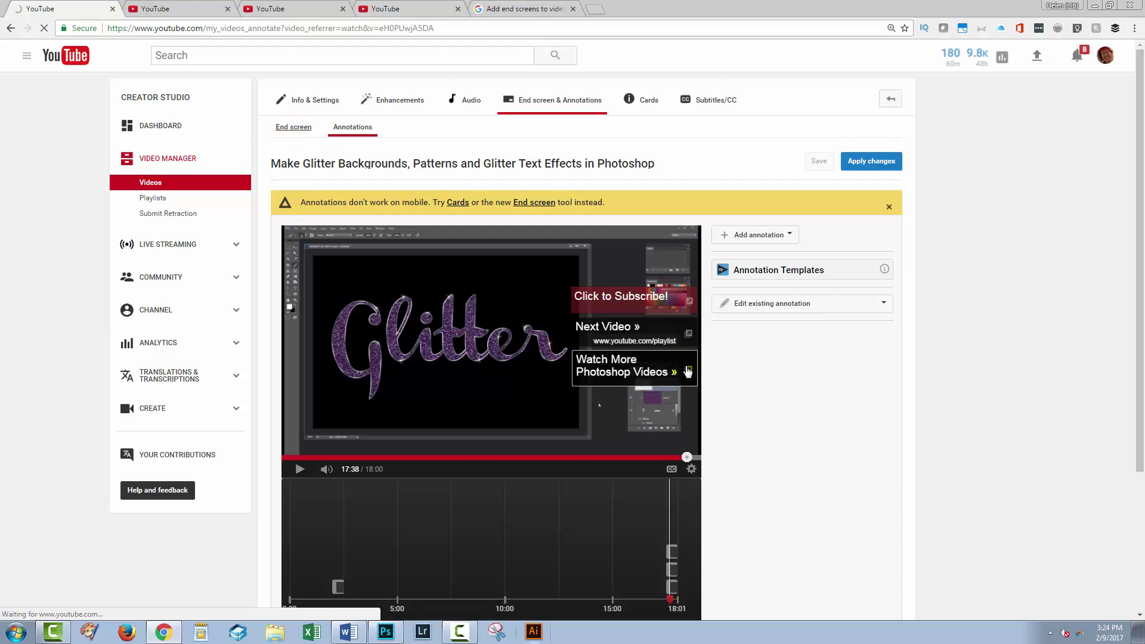
click(601, 322)
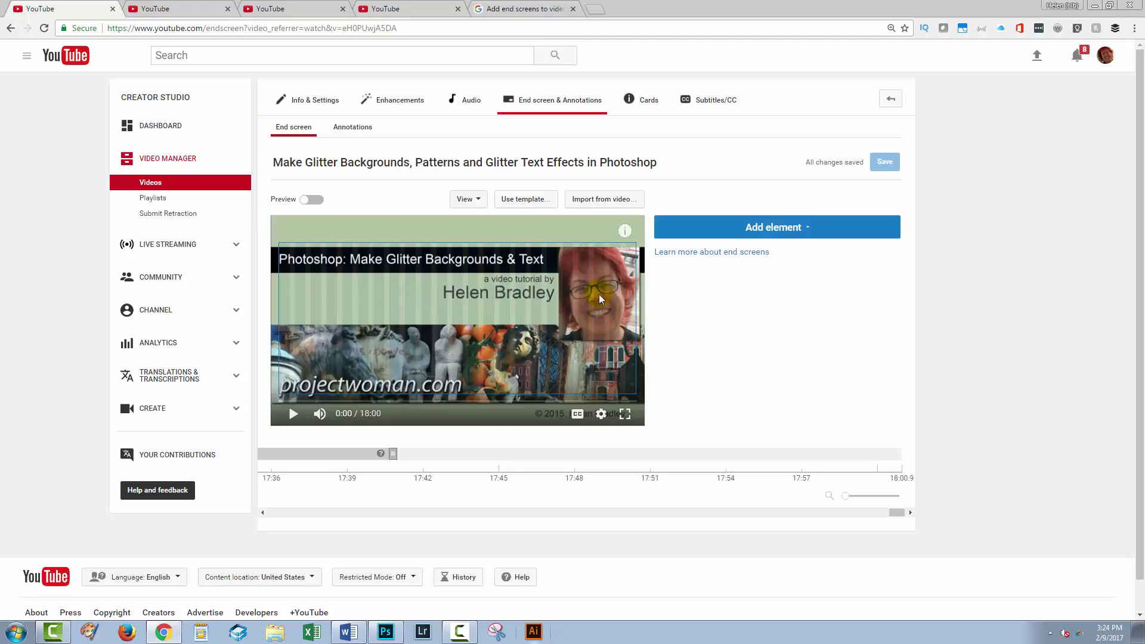
- Start the end screen at 17:40 and place a Learn Photoshop playlist element at the lower right
click(601, 410)
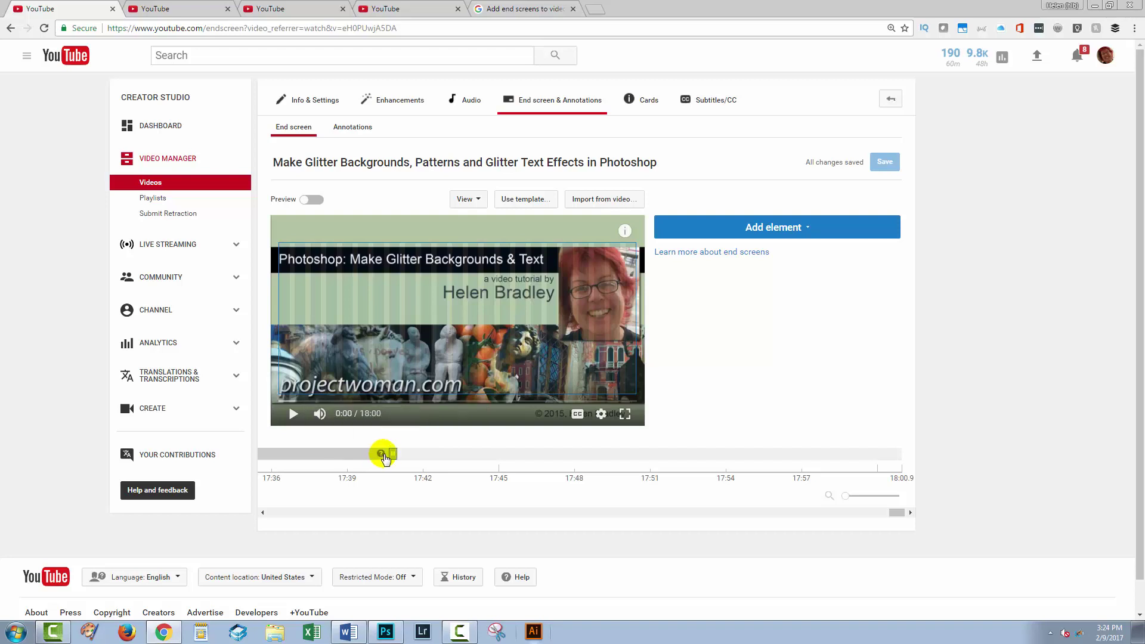
drag(394, 454, 397, 453)
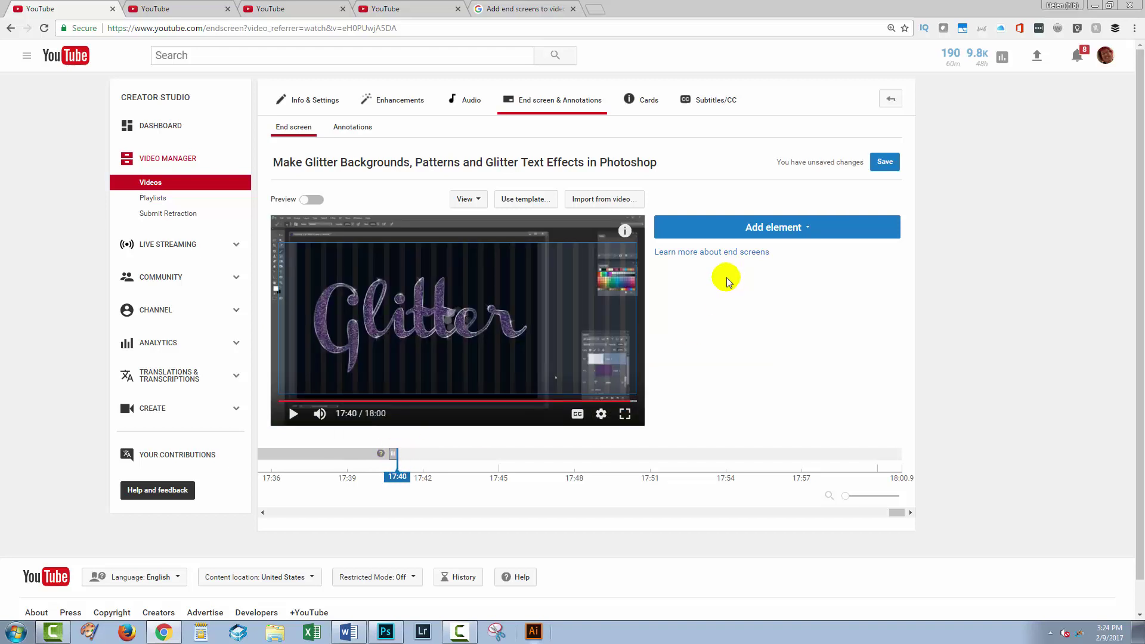
click(755, 222)
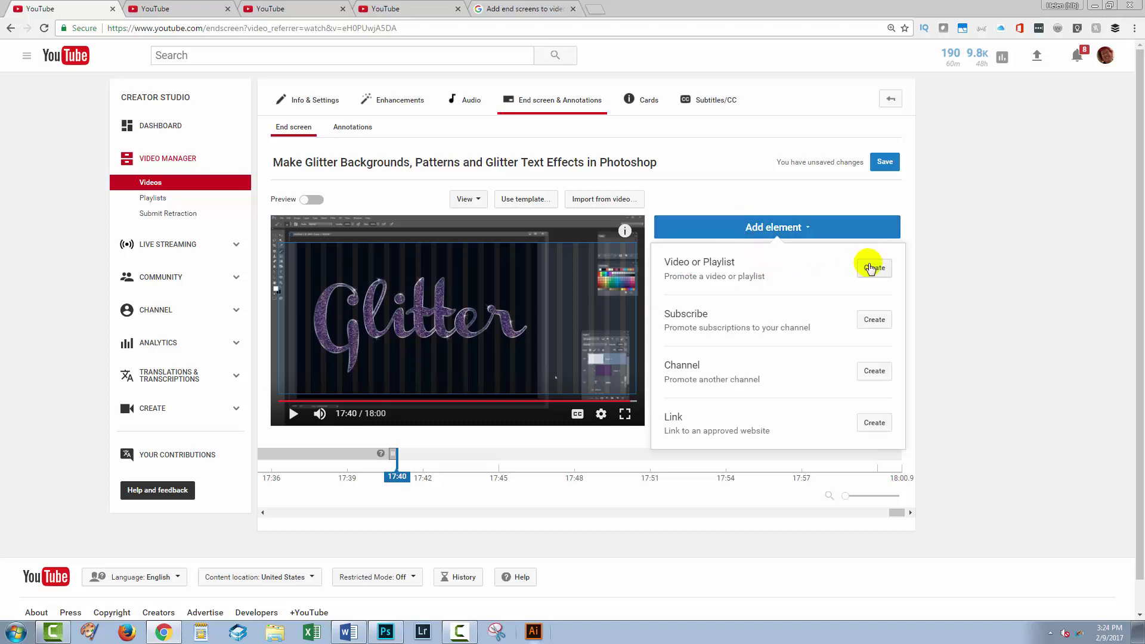
click(872, 268)
click(416, 343)
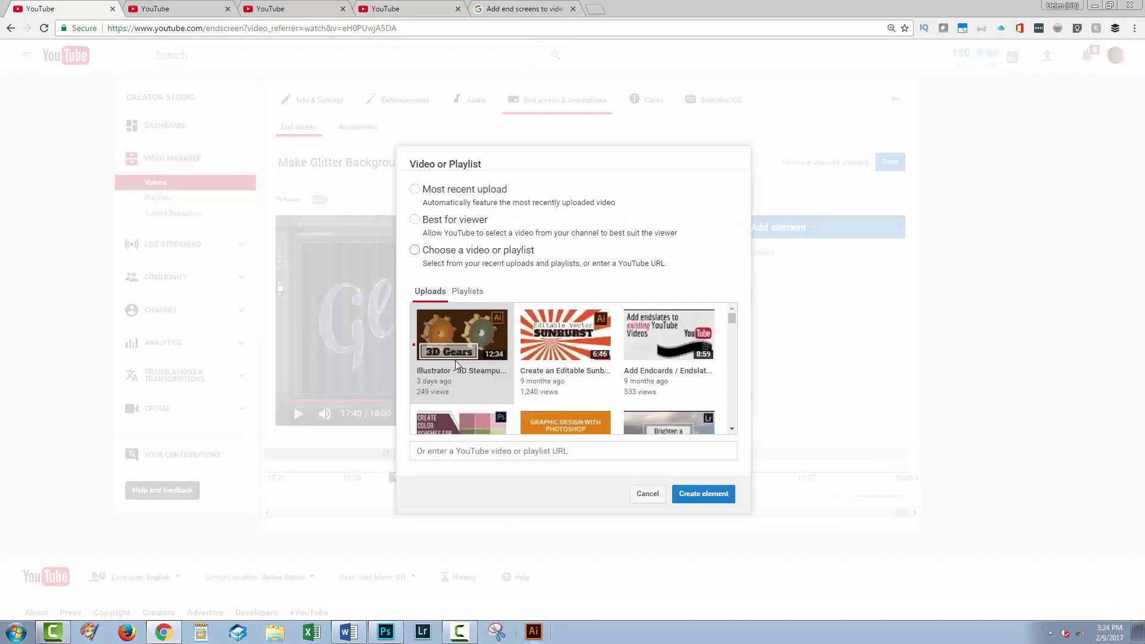
click(466, 291)
scroll(439, 388, down, 5)
scroll(572, 391, up, 2)
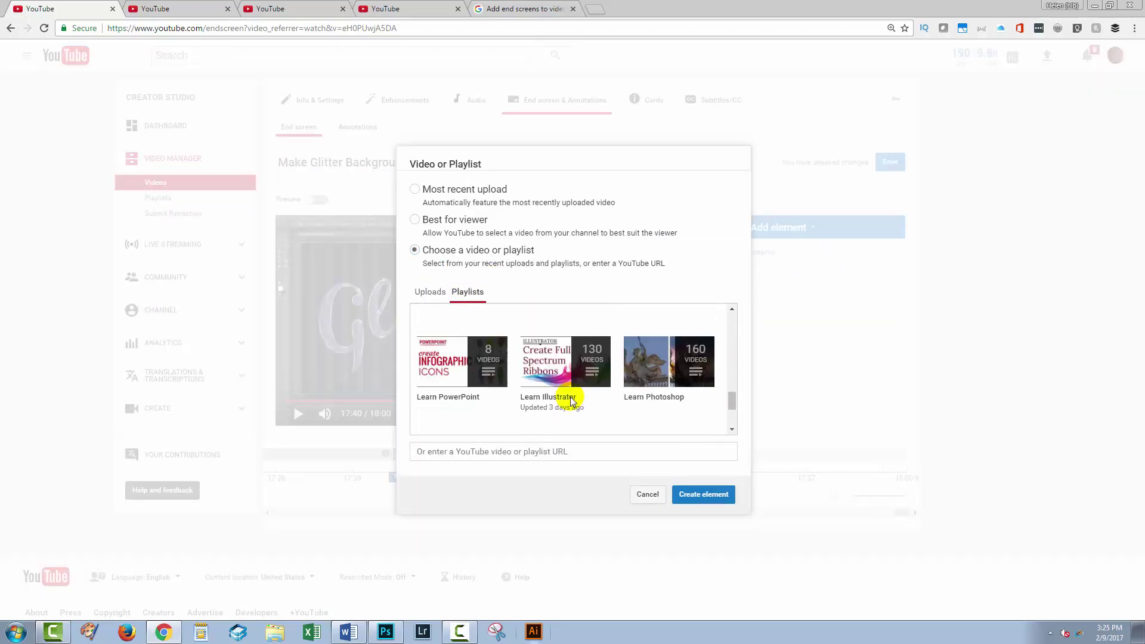
click(668, 375)
click(694, 504)
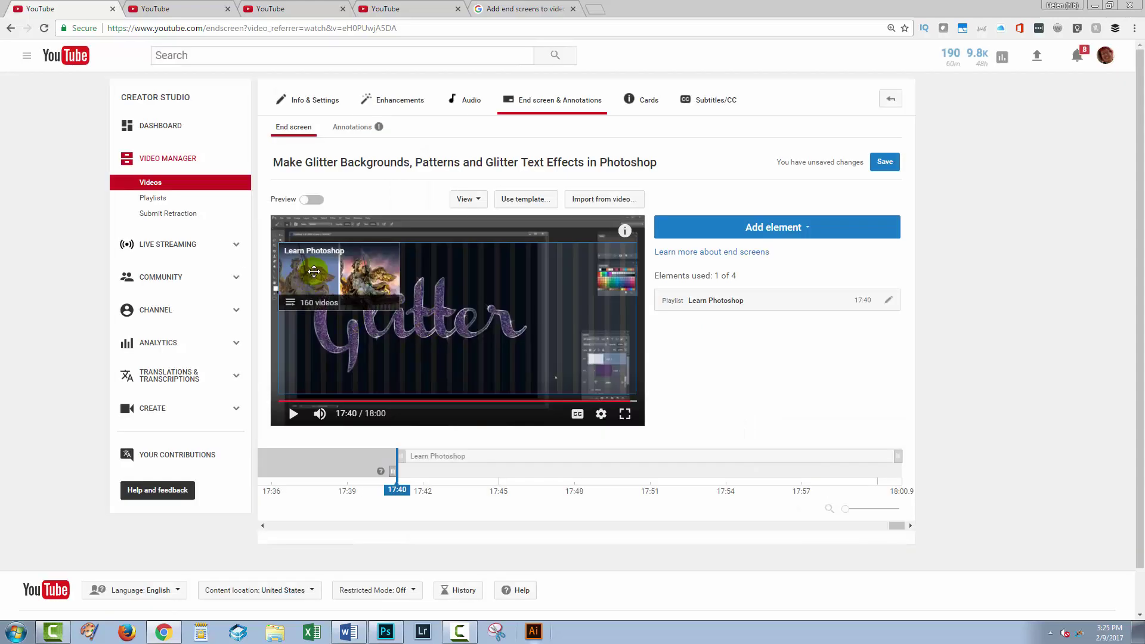
drag(314, 270, 555, 358)
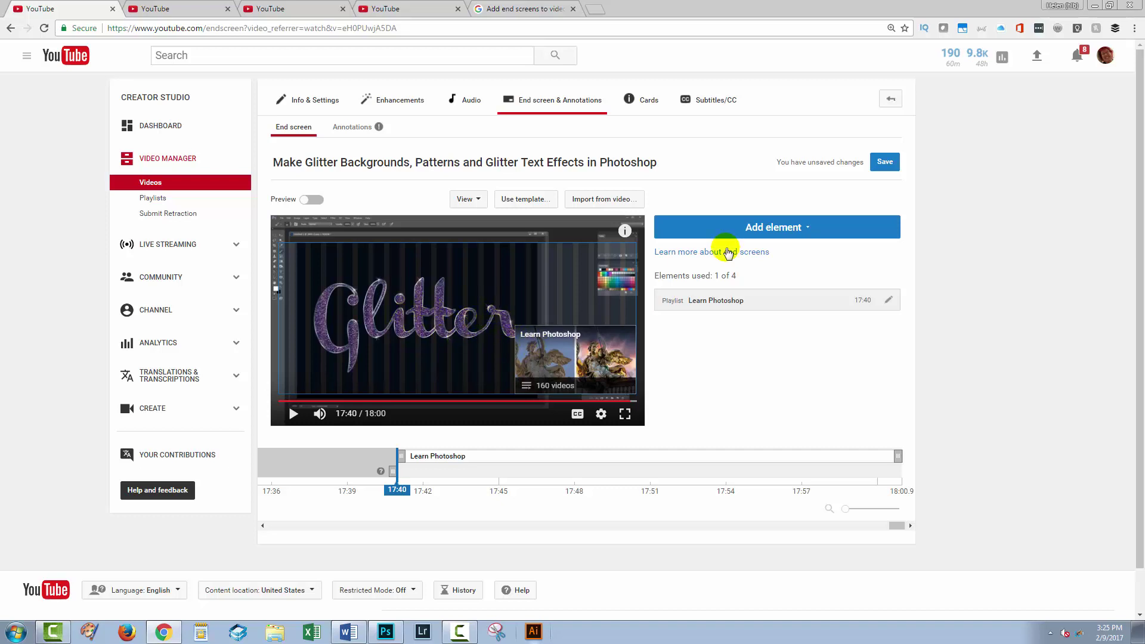
- Add a Create a Pixel Explosion Effect video element above the Learn Photoshop playlist
click(767, 225)
click(866, 264)
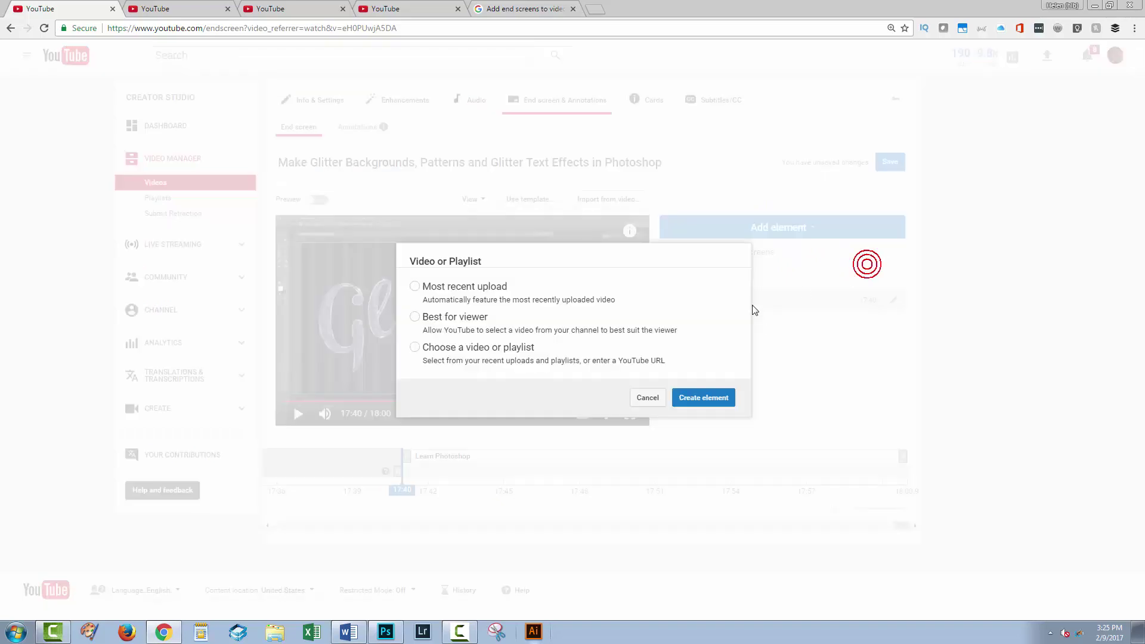
drag(733, 319, 732, 335)
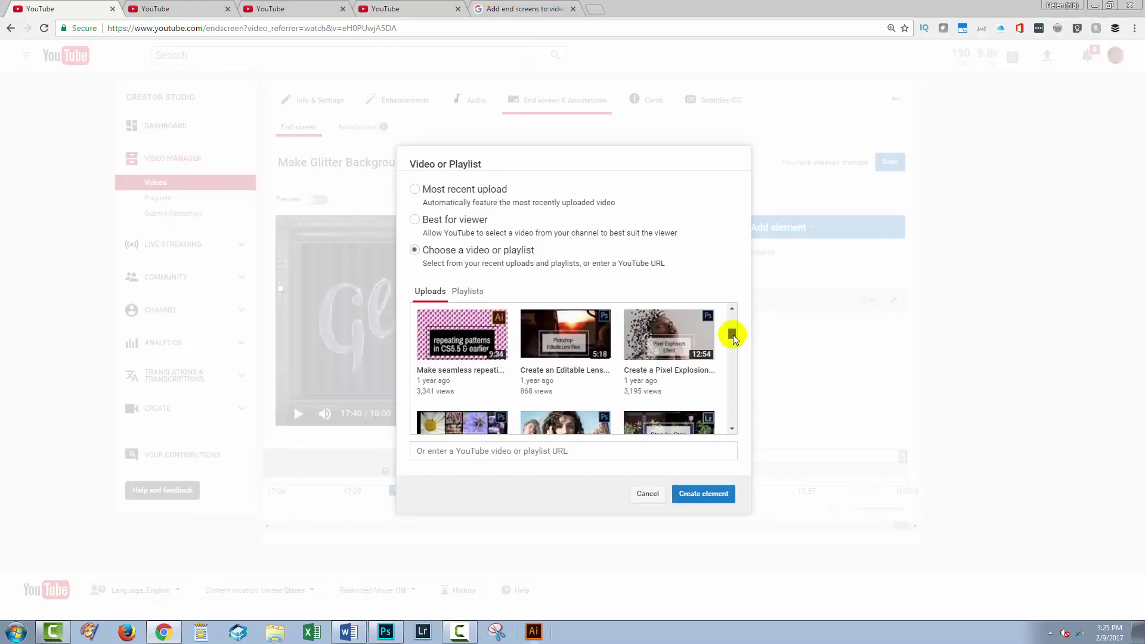
click(667, 339)
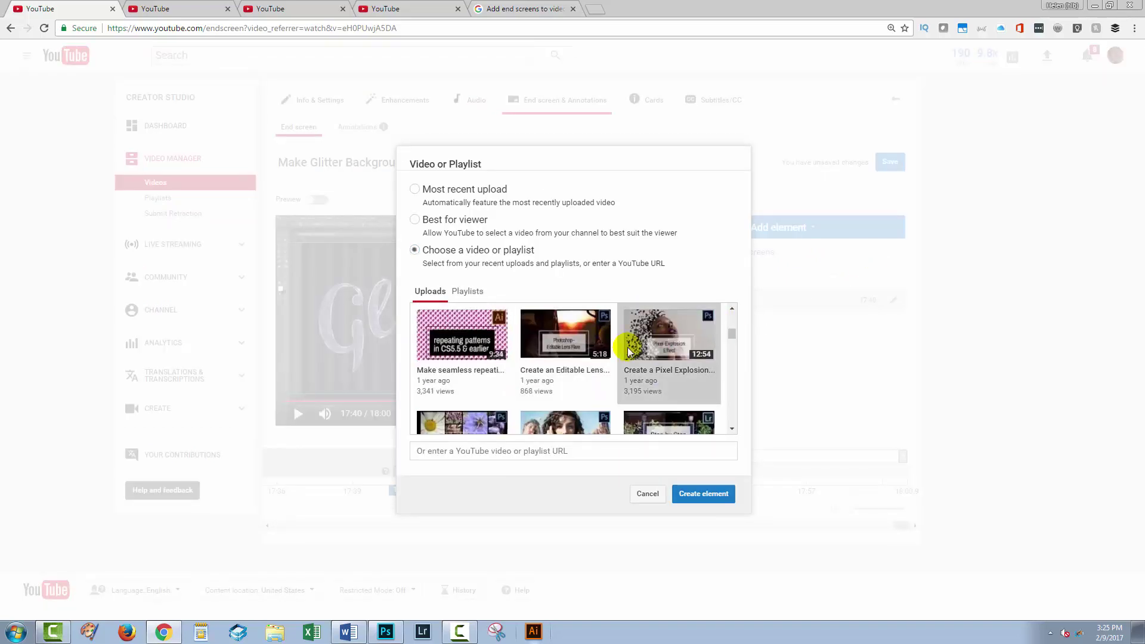
click(699, 495)
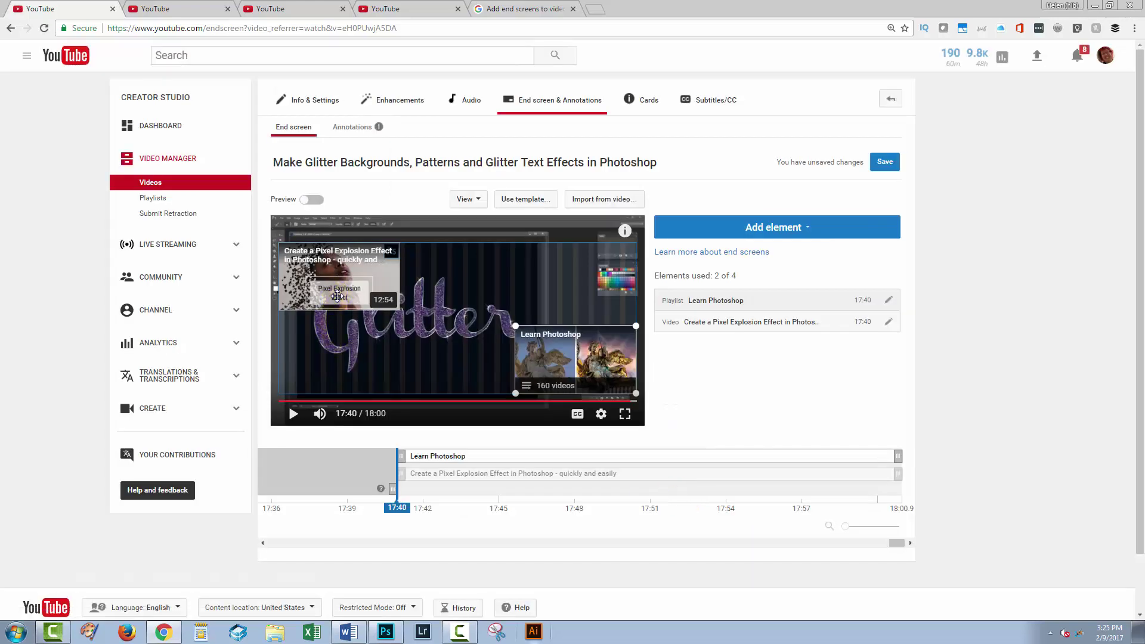
drag(337, 296, 606, 314)
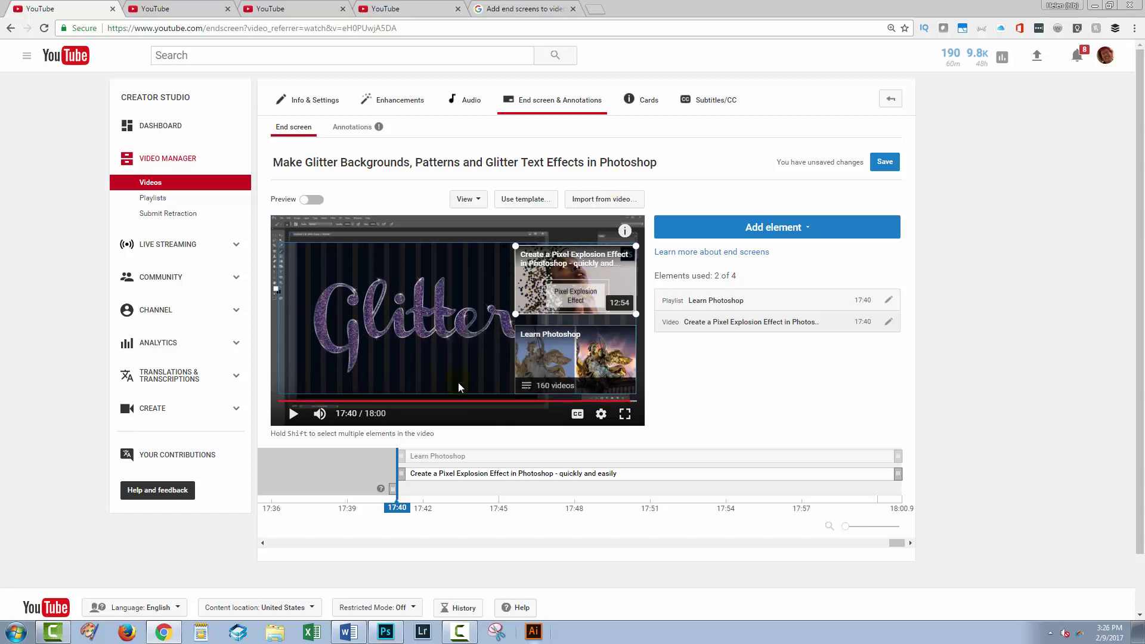
- Add a subscribe element in the bottom-left corner and save the three-element end screen
click(770, 223)
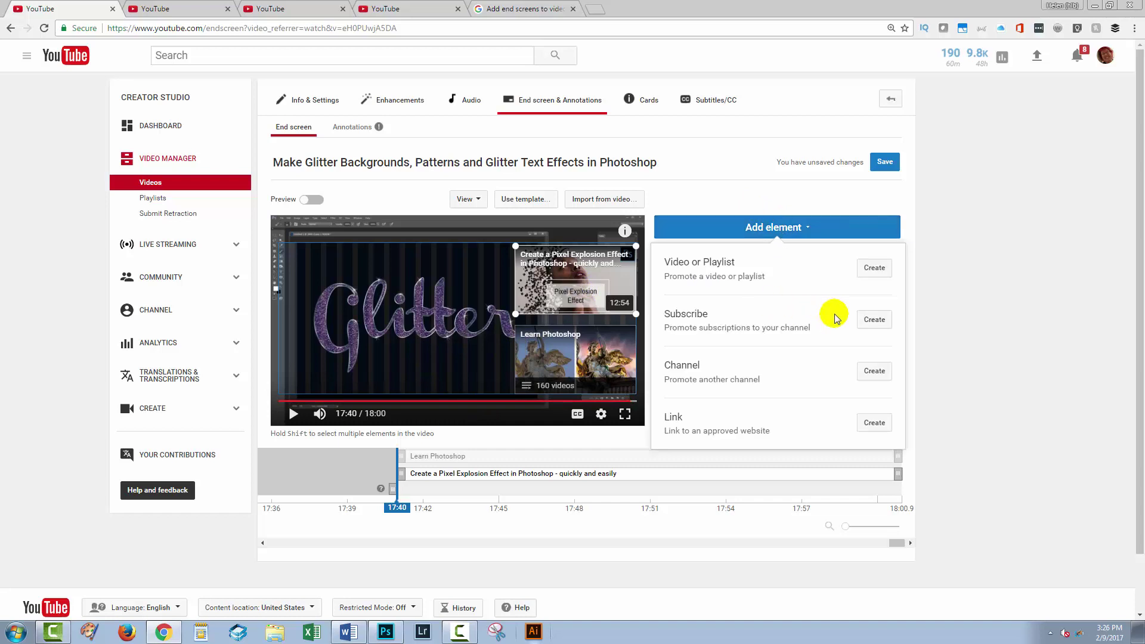
click(873, 320)
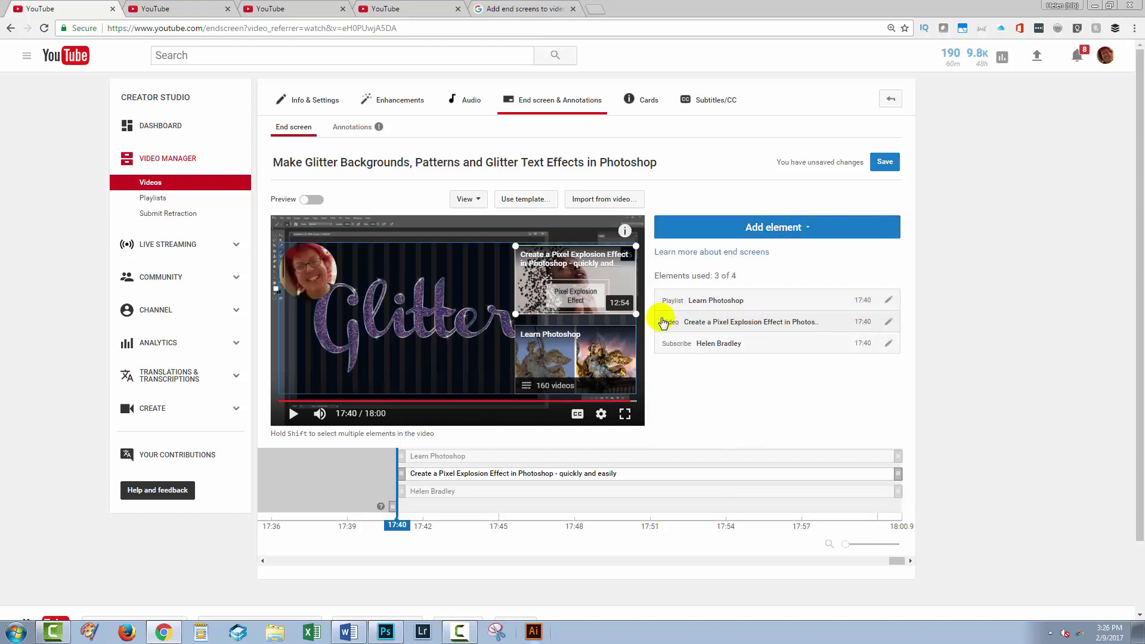
click(309, 273)
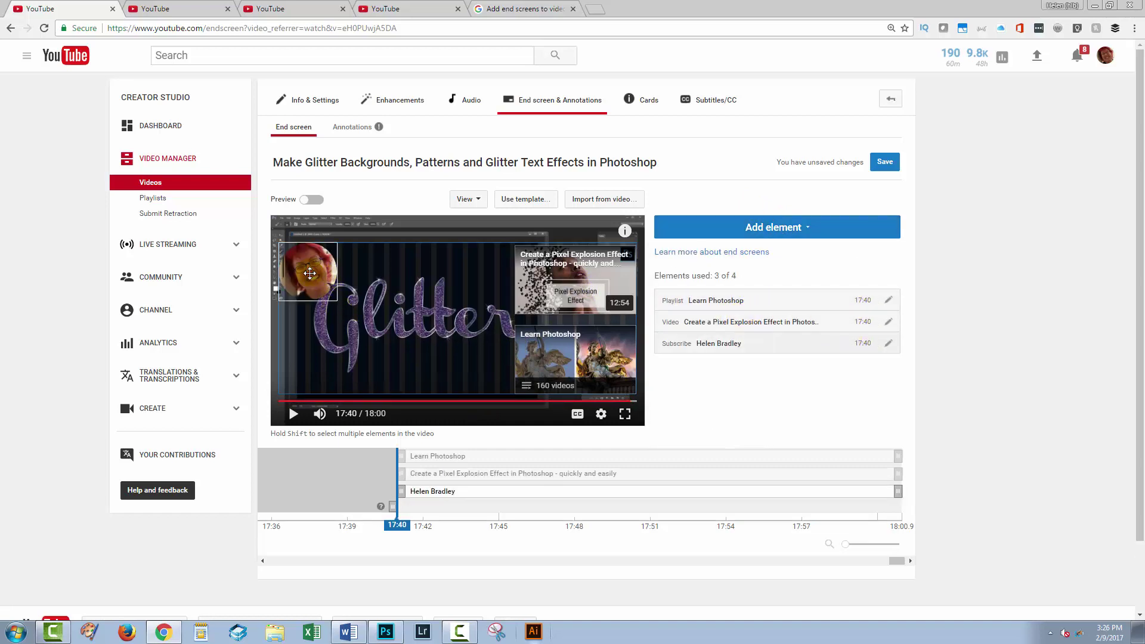
drag(310, 273, 309, 365)
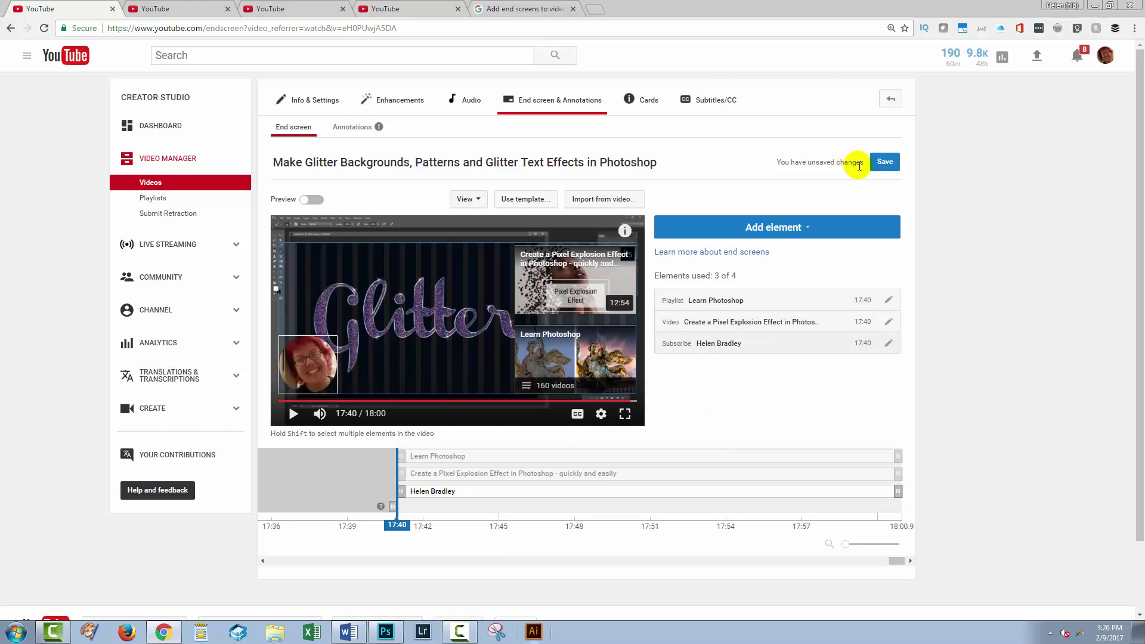
click(880, 168)
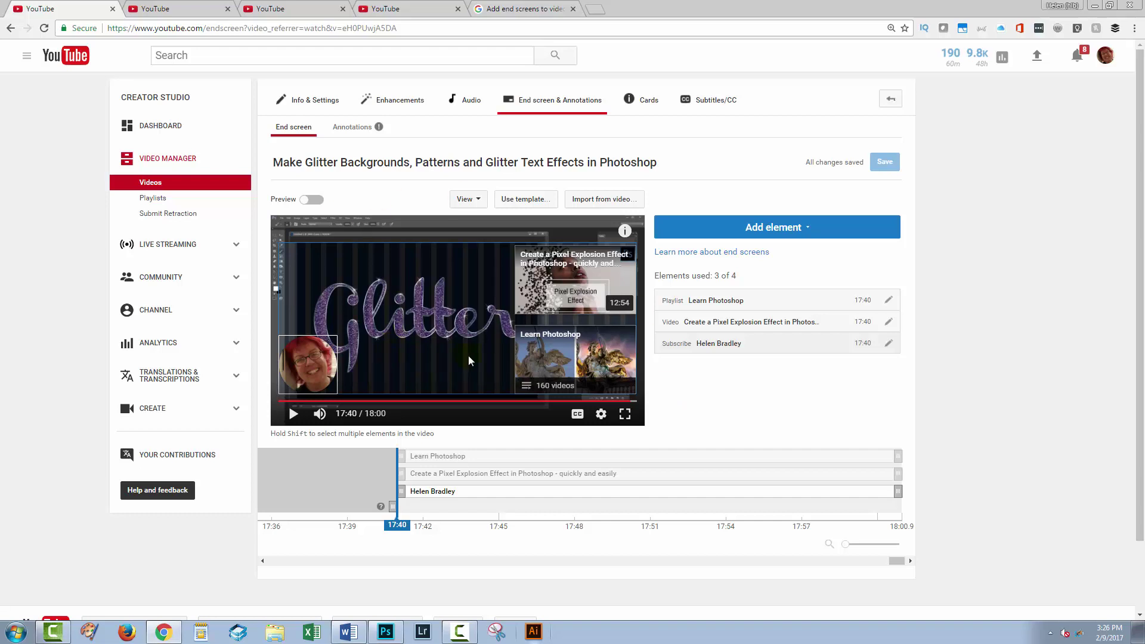
click(514, 431)
- Switch to Photoshop to view the Photoshop-related-videos.psd end-screen design
click(385, 631)
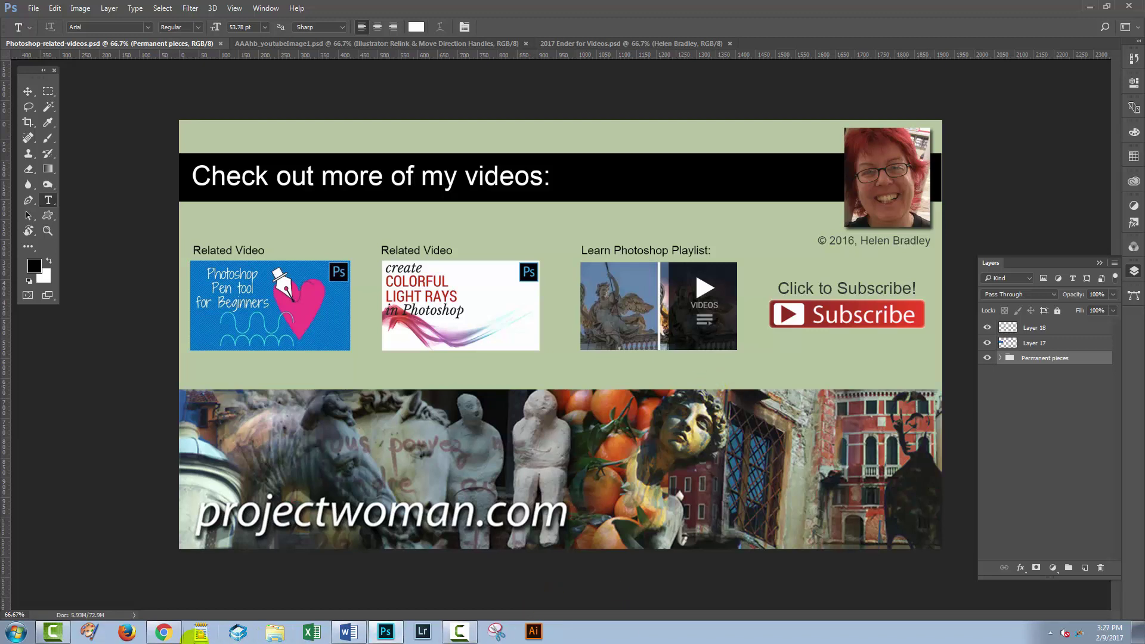
- Return to the Chrome window showing the saved Glitter end screen editor
mouse_move(163, 633)
click(400, 603)
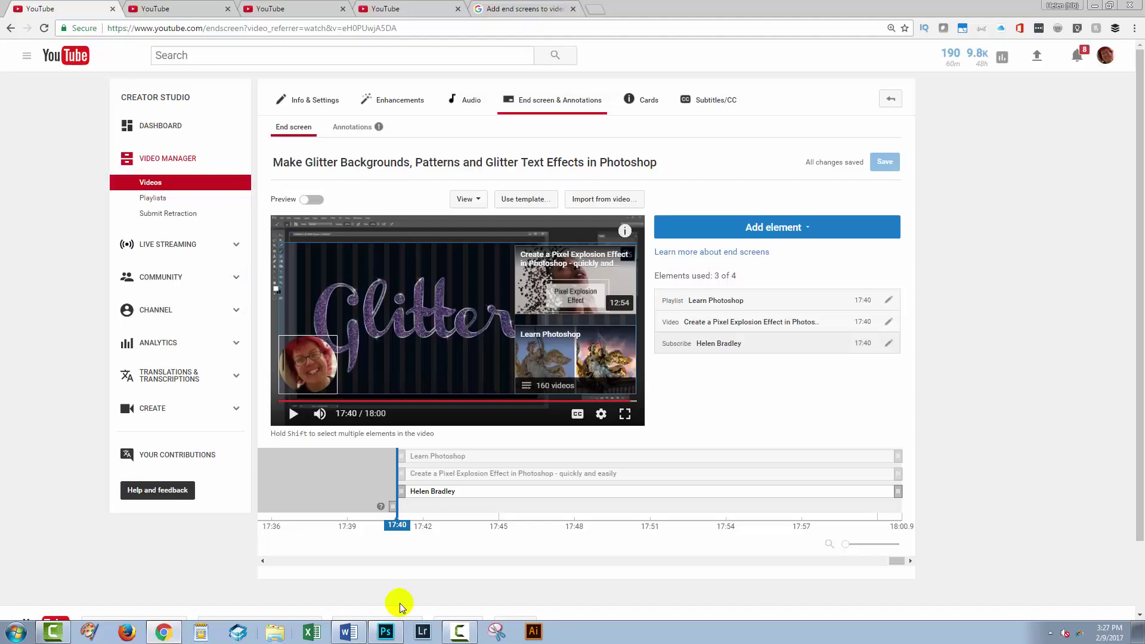